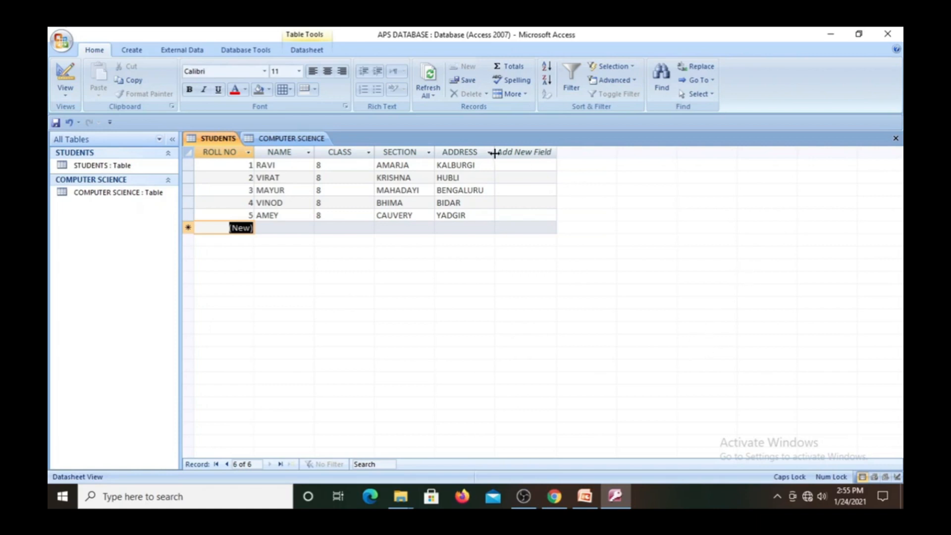
Step: Open the database relationships layout and add the STUDENTS and COMPUTER SCIENCE tables to it
{"action": "left_click", "coordinate": [318, 142]}
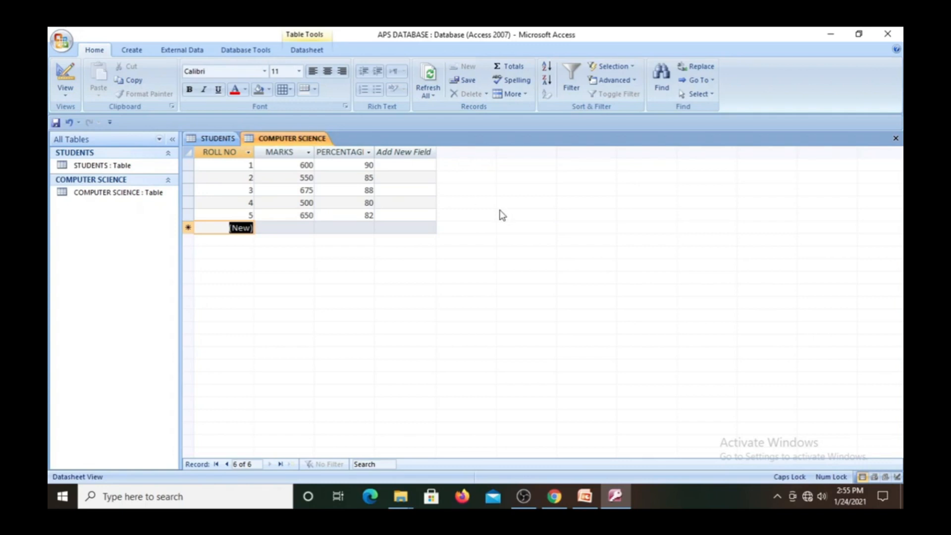
{"action": "left_click", "coordinate": [237, 51]}
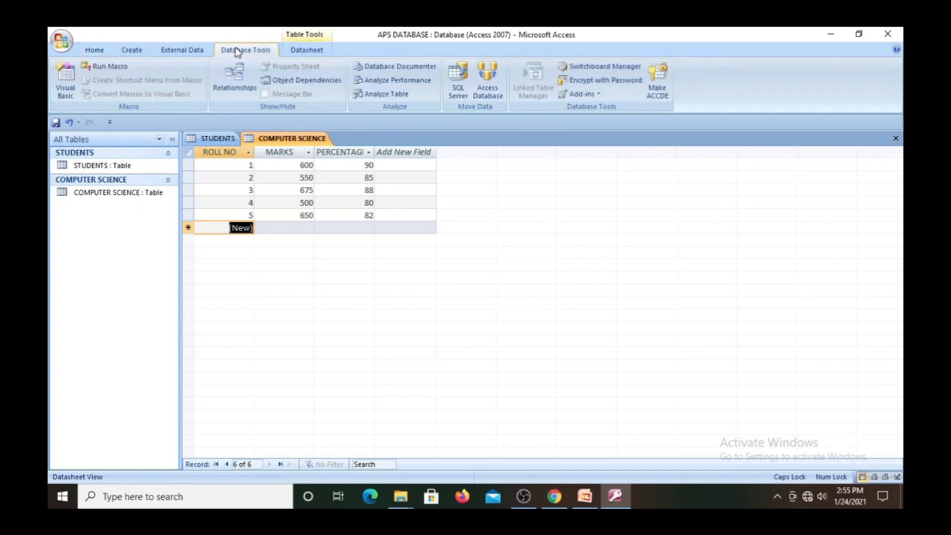
{"action": "left_click", "coordinate": [233, 86]}
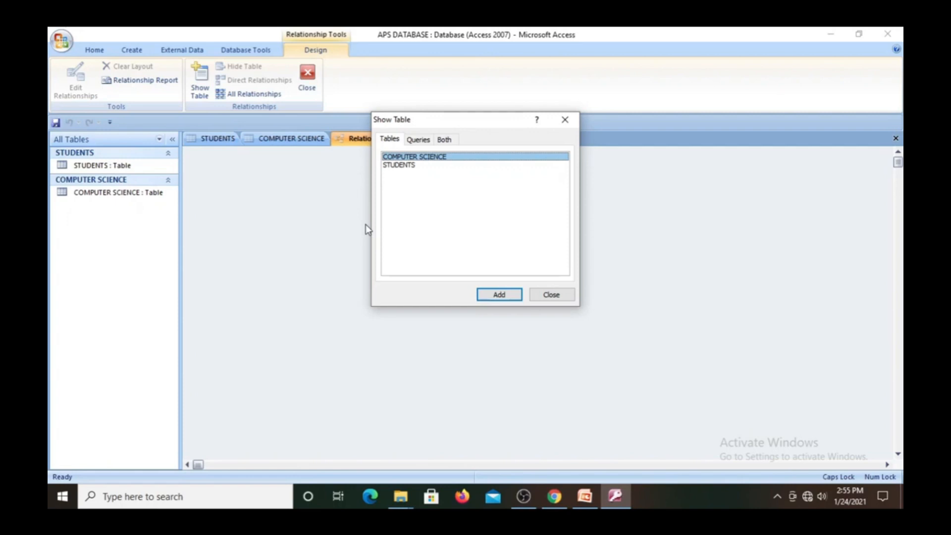
{"action": "left_click", "coordinate": [399, 166]}
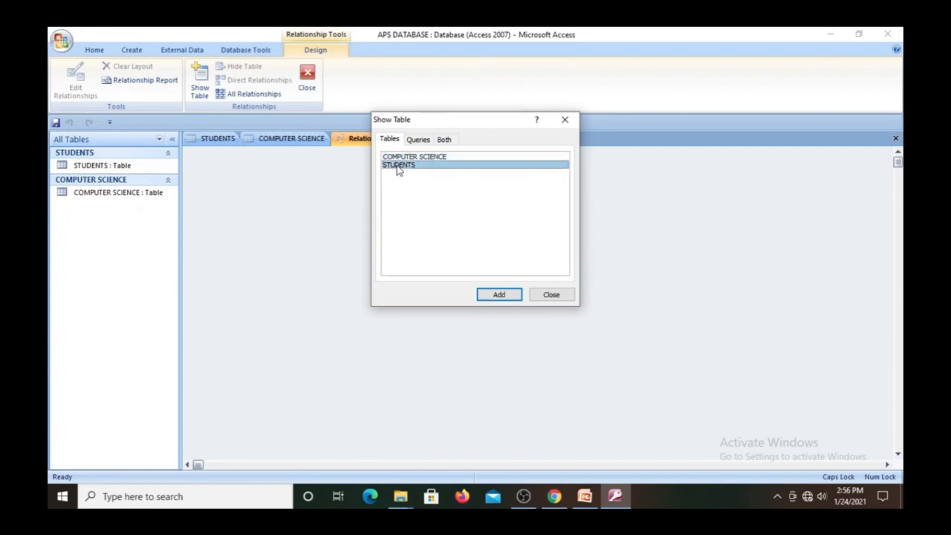
{"action": "left_click", "coordinate": [494, 294]}
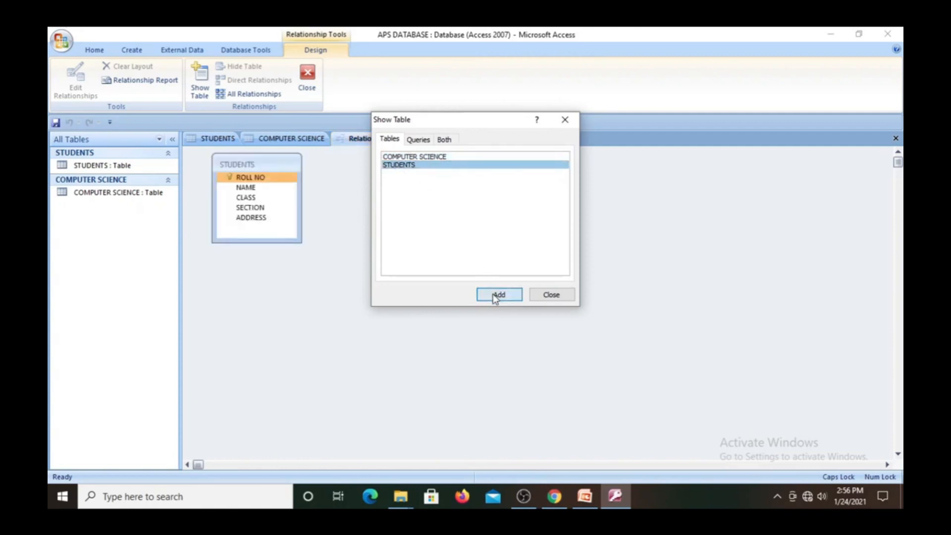
{"action": "left_click", "coordinate": [416, 157]}
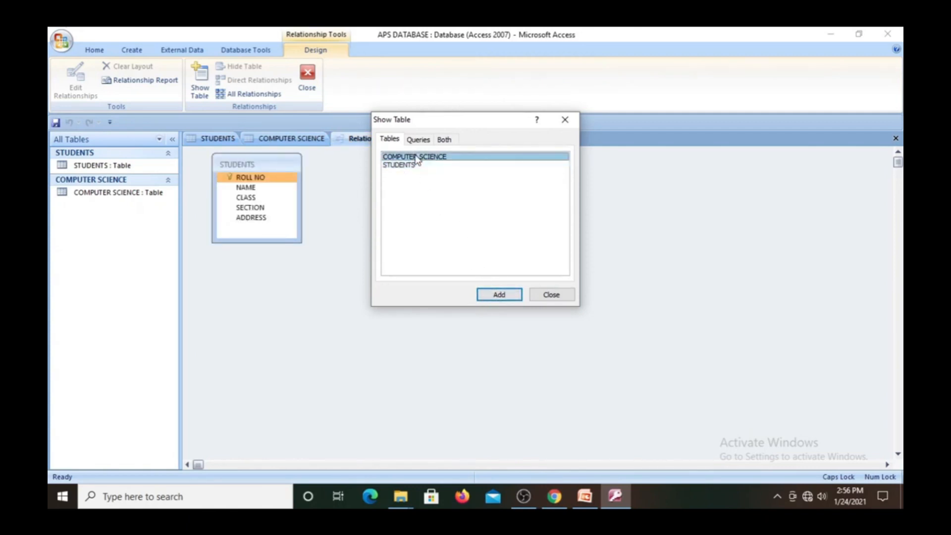
{"action": "left_click", "coordinate": [499, 295]}
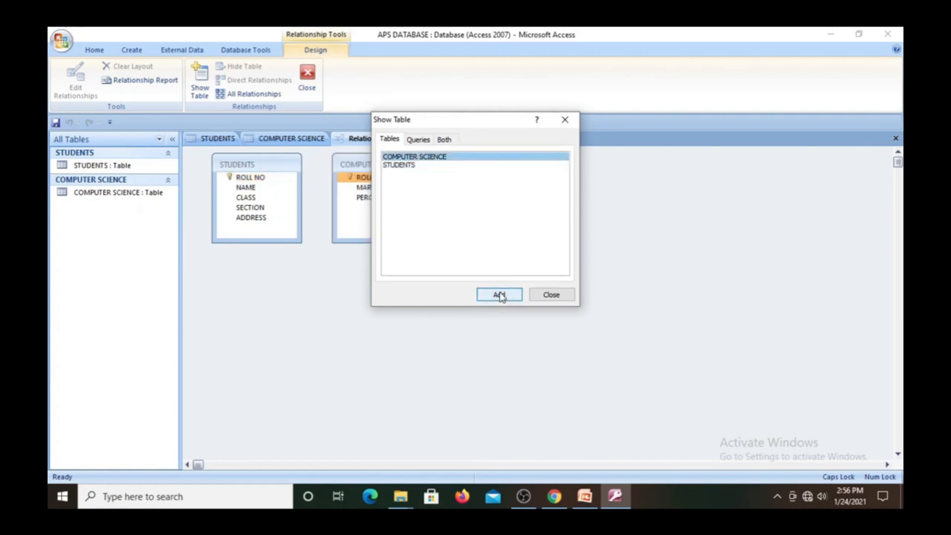
{"action": "left_click", "coordinate": [550, 295]}
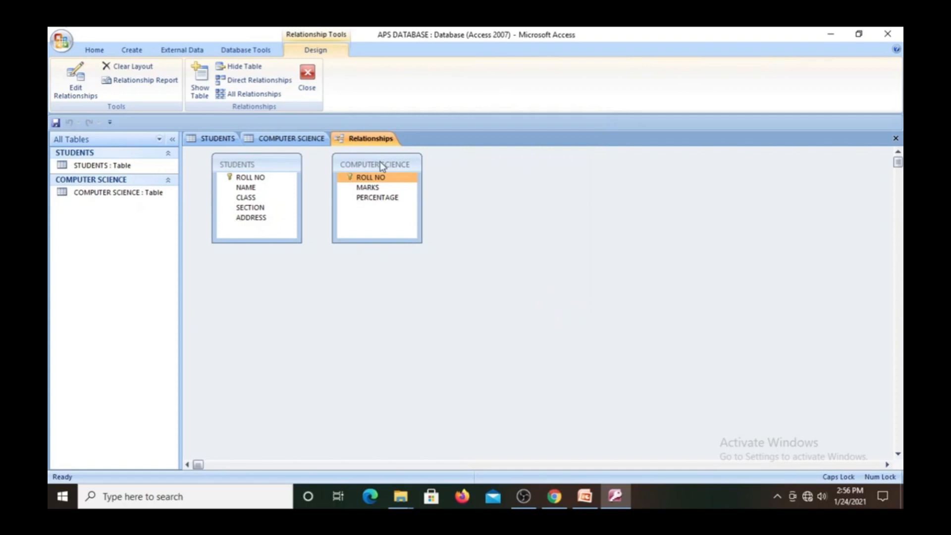
Step: Space the COMPUTER SCIENCE table away from STUDENTS and create a relationship from STUDENTS ROLL NO to COMPUTER SCIENCE ROLL NO
{"action": "left_click_drag", "start_coordinate": [380, 161], "coordinate": [486, 204]}
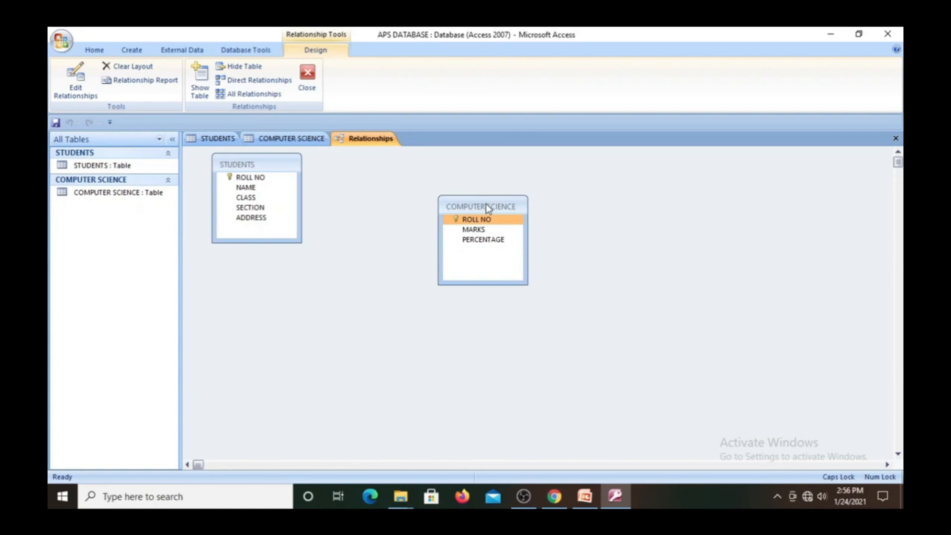
{"action": "left_click", "coordinate": [252, 178]}
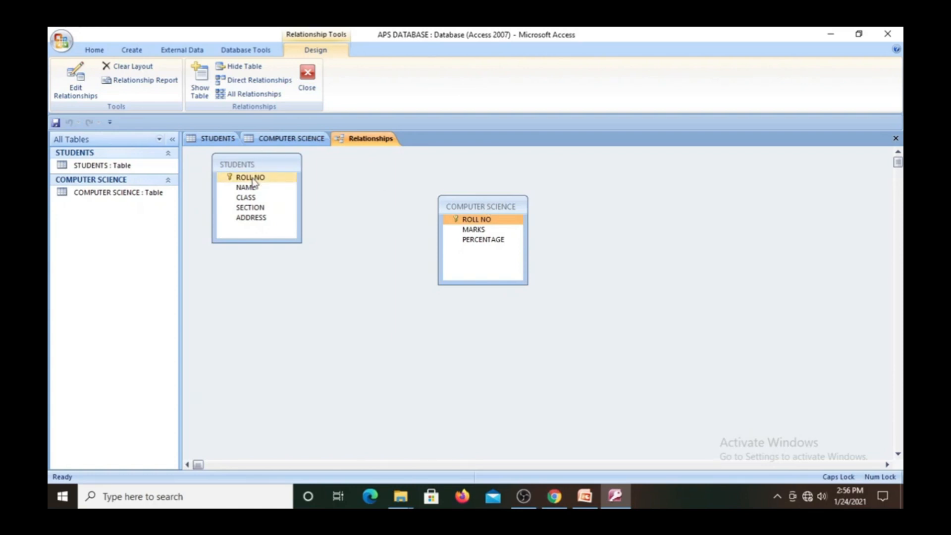
{"action": "left_click_drag", "start_coordinate": [253, 182], "coordinate": [467, 219]}
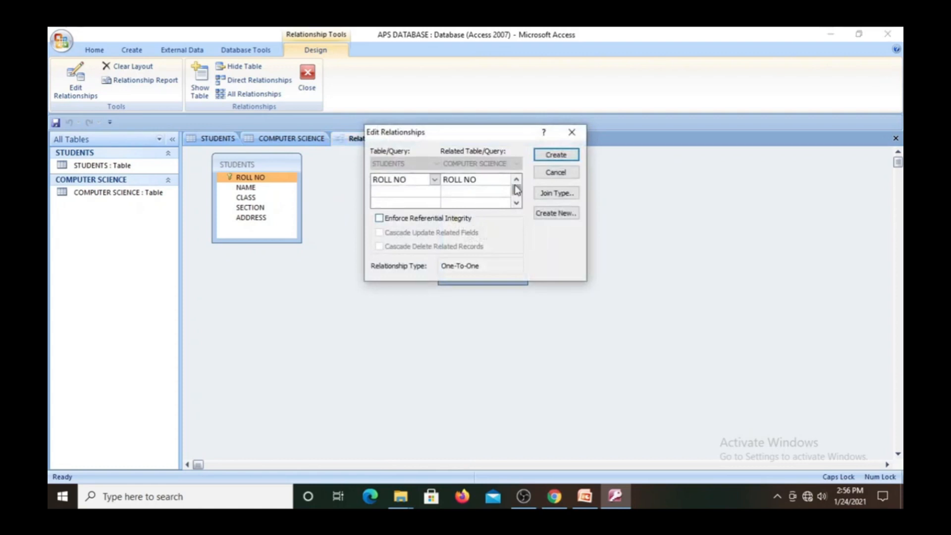
{"action": "left_click", "coordinate": [556, 154]}
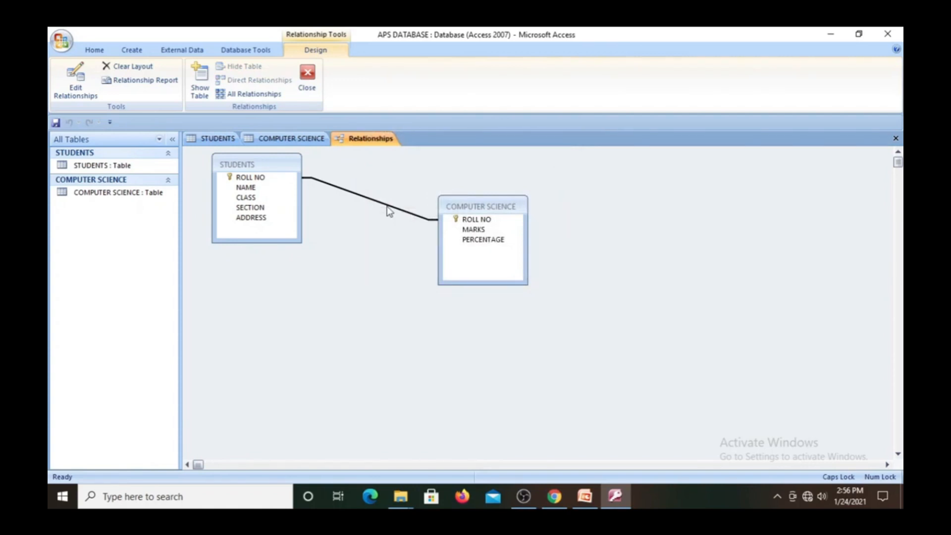
Step: Move the COMPUTER SCIENCE table farther from STUDENTS and save the relationships layout
{"action": "left_click_drag", "start_coordinate": [475, 206], "coordinate": [608, 235]}
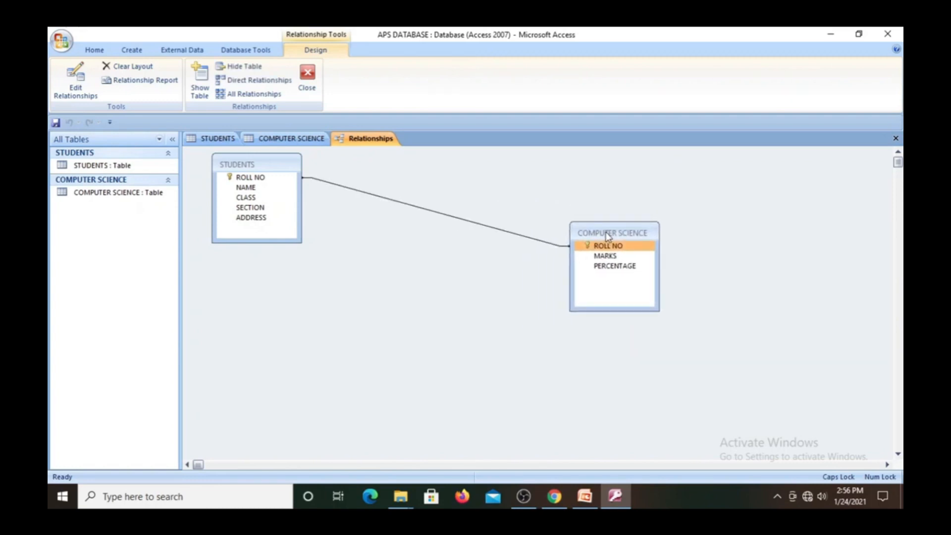
{"action": "left_click", "coordinate": [60, 41]}
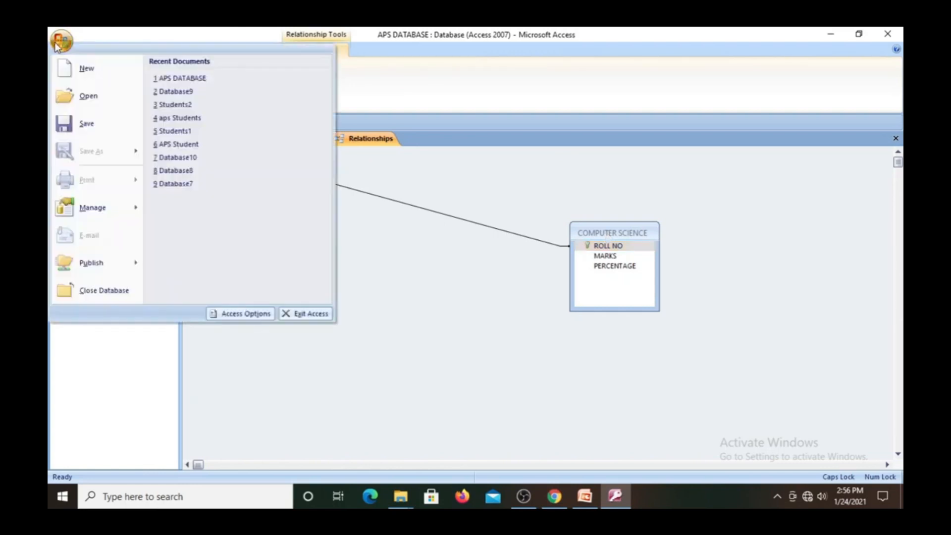
{"action": "left_click", "coordinate": [66, 124]}
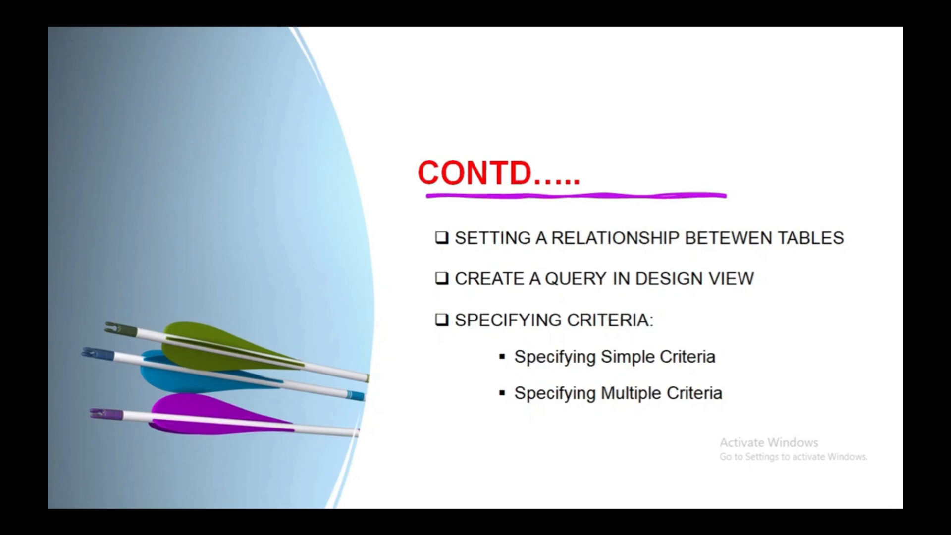
Step: End the slide show, switch to the APS DATABASE in Access and start a new query in Design view
{"action": "key", "text": "Escape"}
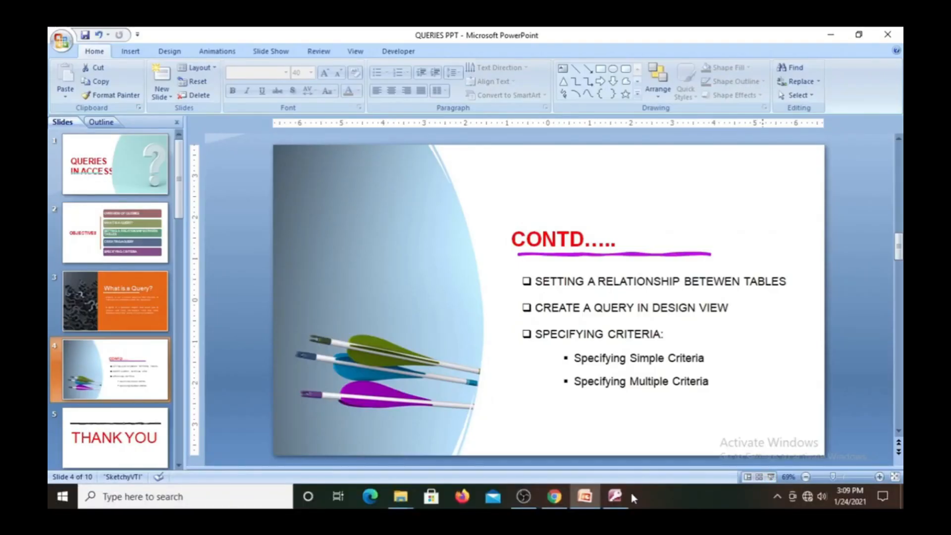
{"action": "left_click", "coordinate": [617, 497]}
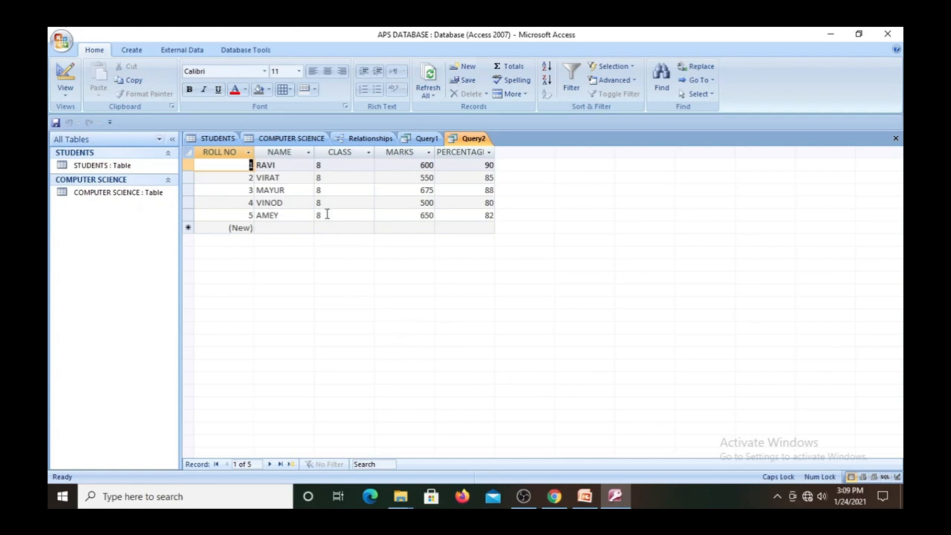
{"action": "left_click", "coordinate": [134, 49]}
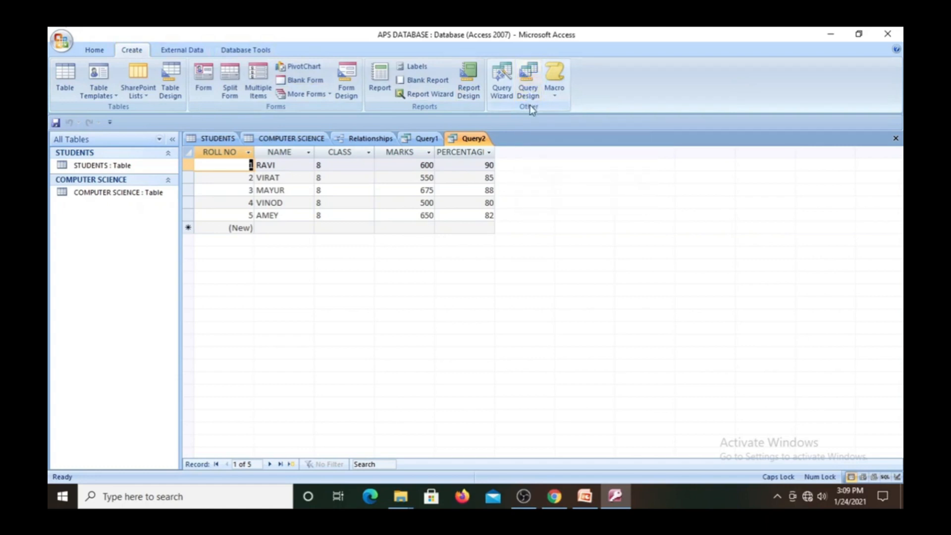
{"action": "left_click", "coordinate": [529, 88]}
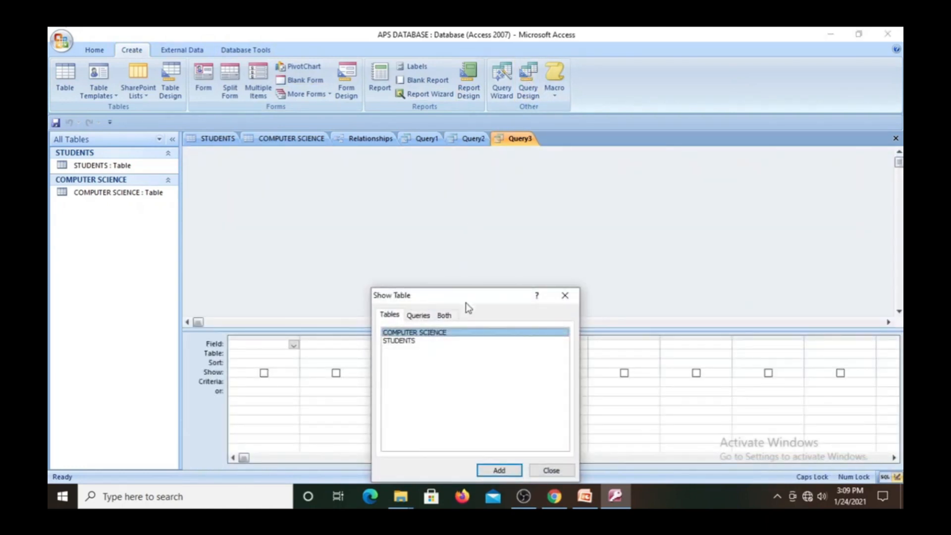
Step: Add the STUDENTS and COMPUTER SCIENCE tables to the new query and space the two field lists apart
{"action": "left_click_drag", "start_coordinate": [466, 304], "coordinate": [489, 166]}
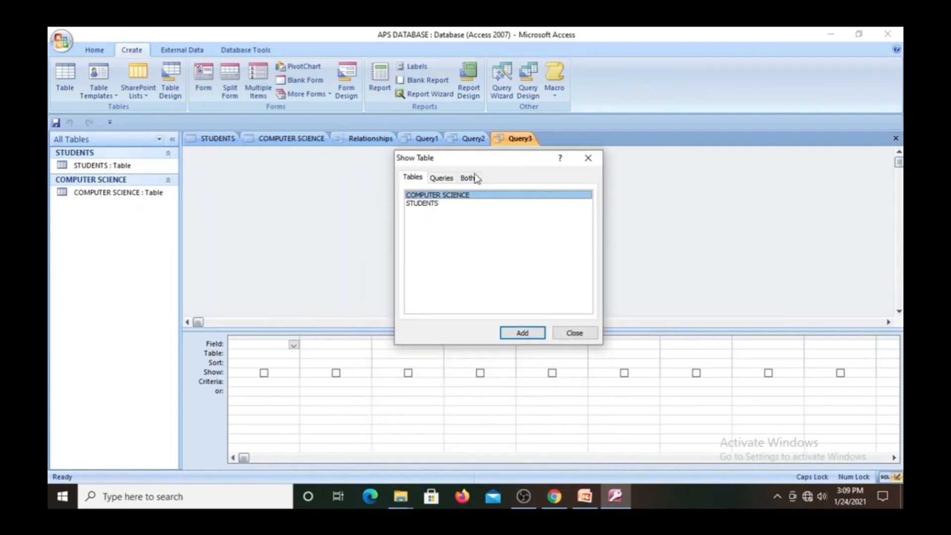
{"action": "left_click", "coordinate": [423, 204]}
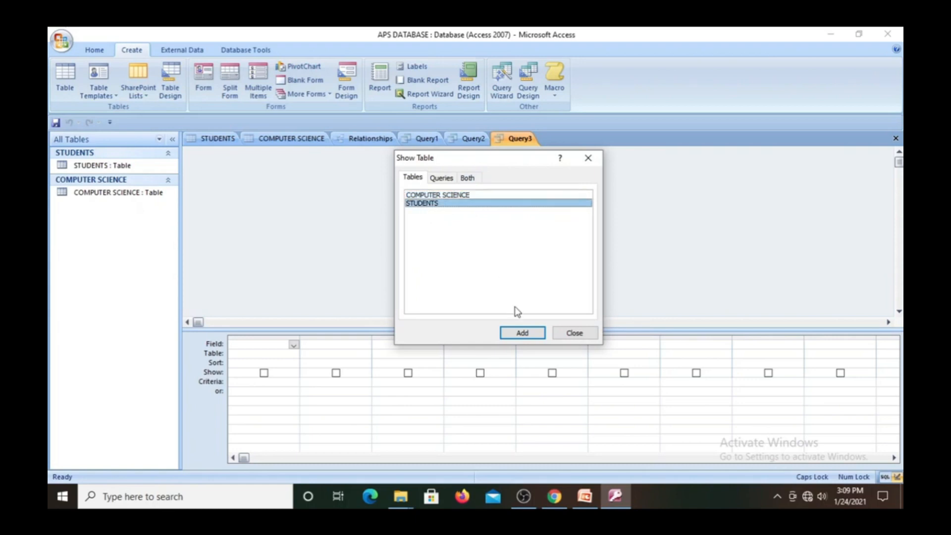
{"action": "left_click", "coordinate": [522, 334]}
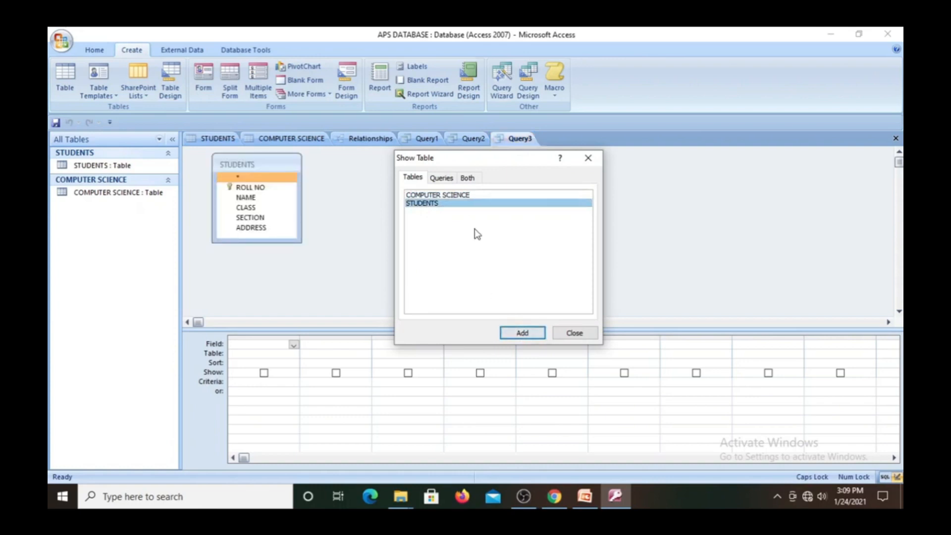
{"action": "left_click", "coordinate": [454, 196]}
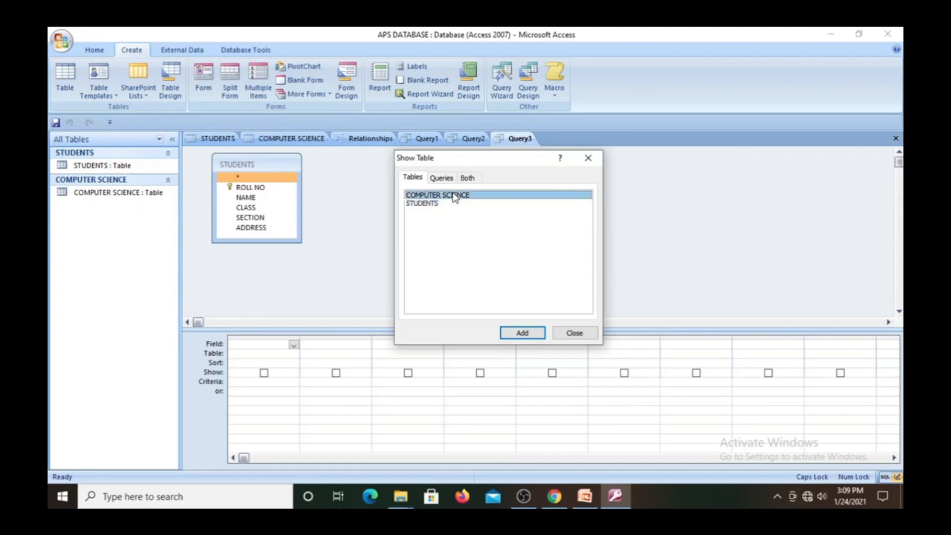
{"action": "left_click", "coordinate": [522, 334]}
{"action": "left_click", "coordinate": [574, 333]}
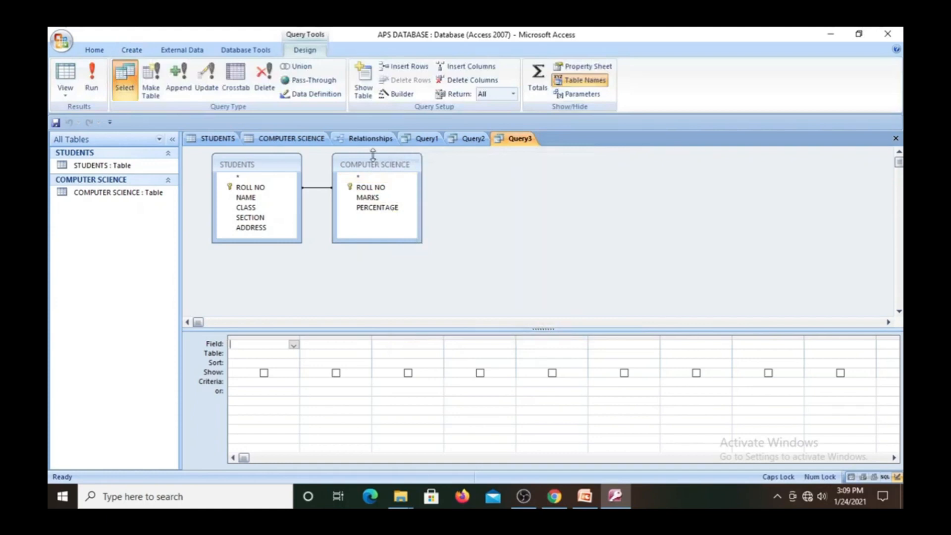
{"action": "left_click_drag", "start_coordinate": [378, 165], "coordinate": [495, 190]}
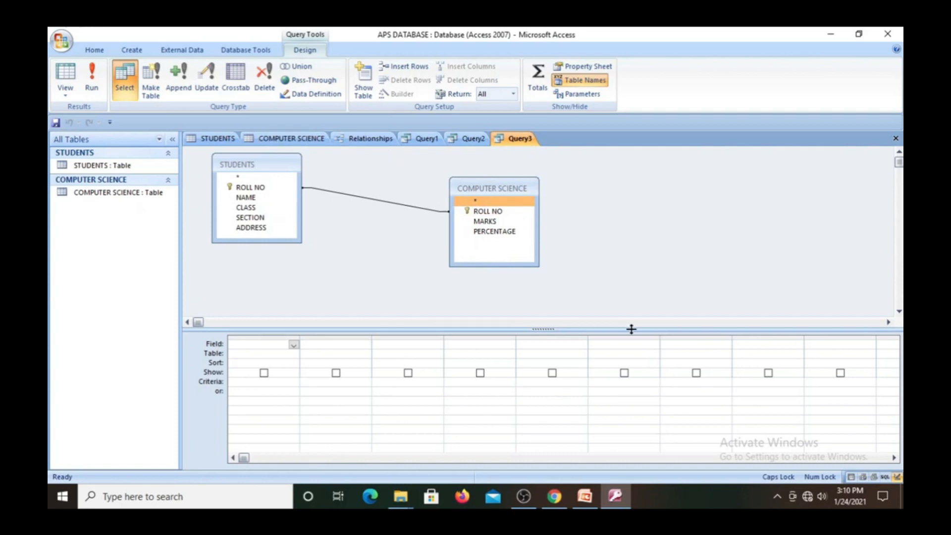
Step: Review the STUDENTS table, Query1 and Query2, and return to the Query3 design
{"action": "left_click", "coordinate": [221, 142]}
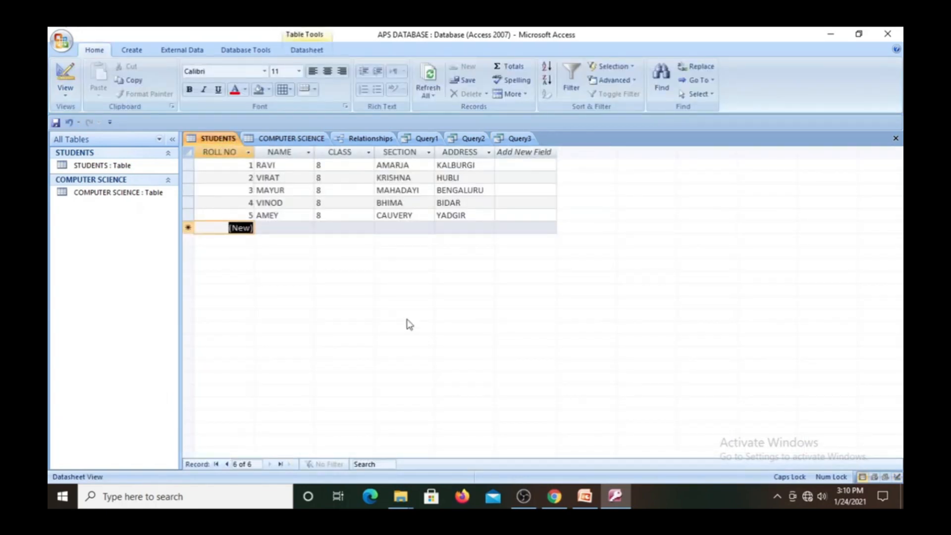
{"action": "left_click", "coordinate": [424, 141]}
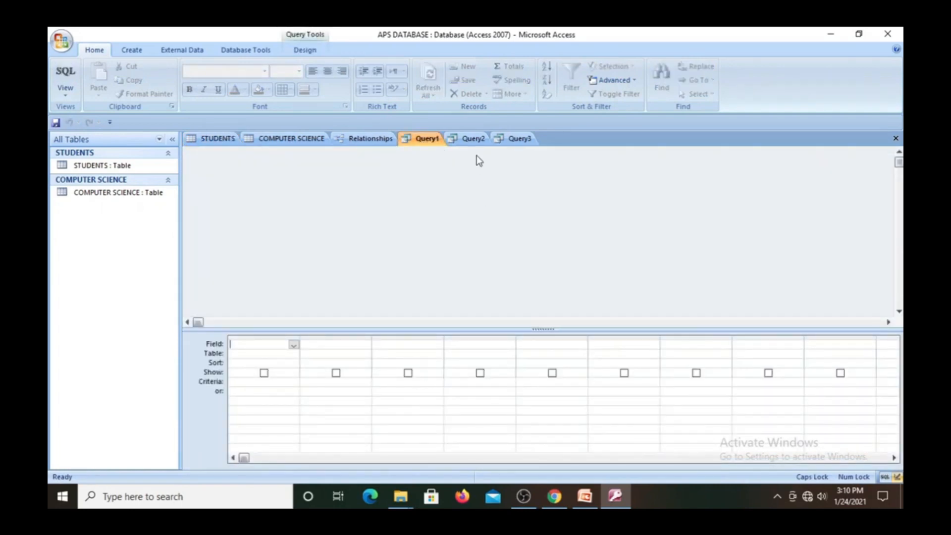
{"action": "left_click", "coordinate": [474, 137]}
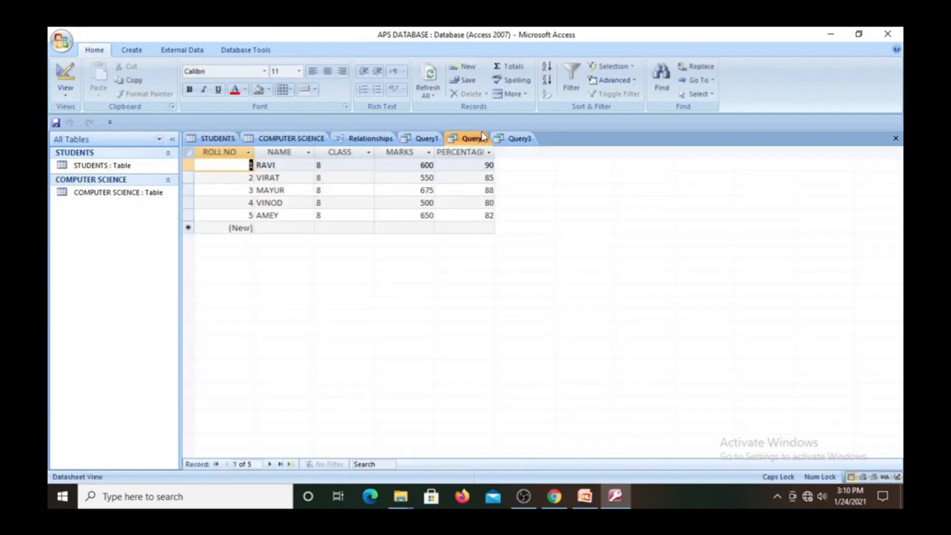
{"action": "left_click", "coordinate": [521, 137]}
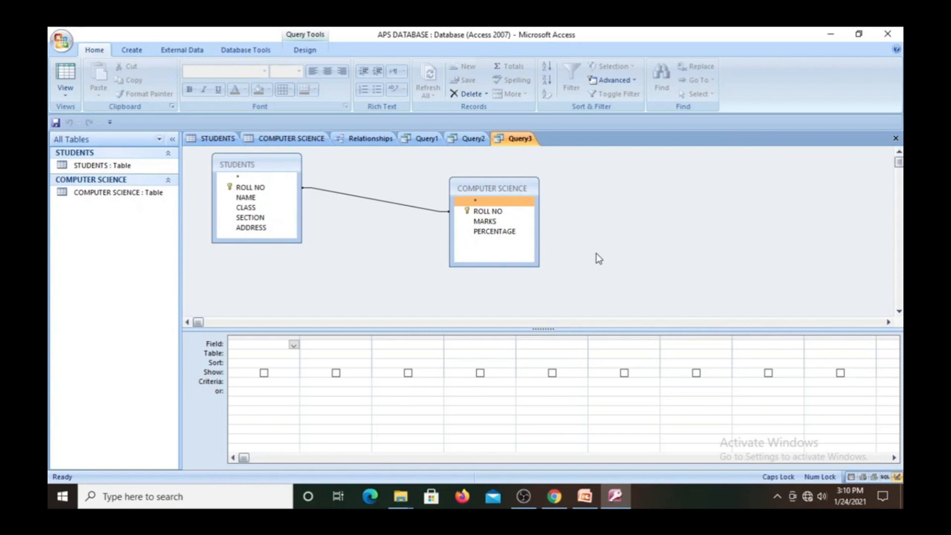
Step: Add the ROLL NO, NAME and CLASS fields from STUDENTS to the query's design grid
{"action": "left_click", "coordinate": [276, 188]}
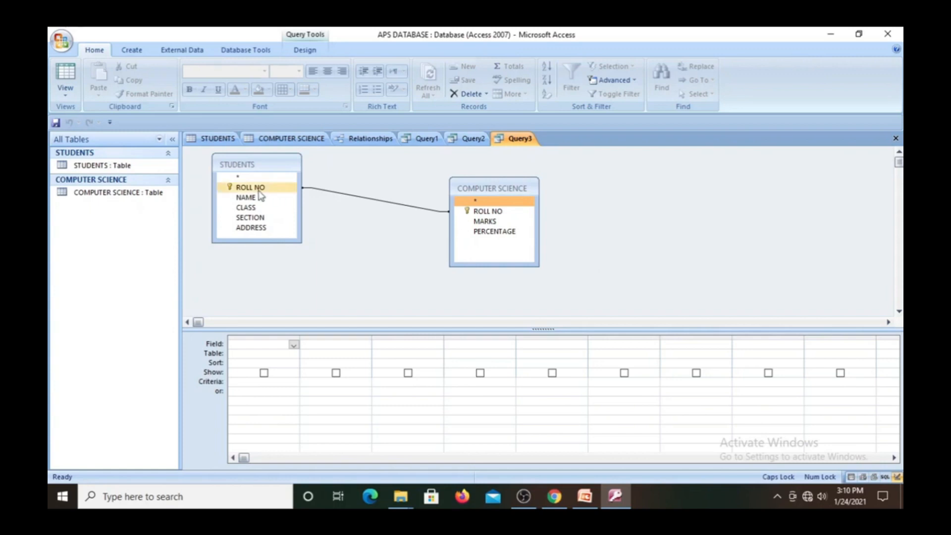
{"action": "left_click_drag", "start_coordinate": [259, 192], "coordinate": [256, 351]}
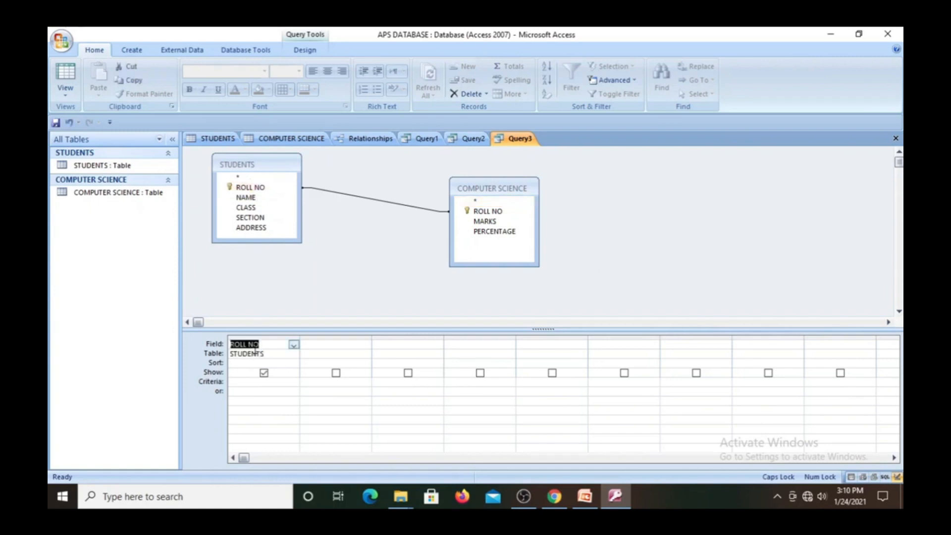
{"action": "double_click", "coordinate": [252, 198]}
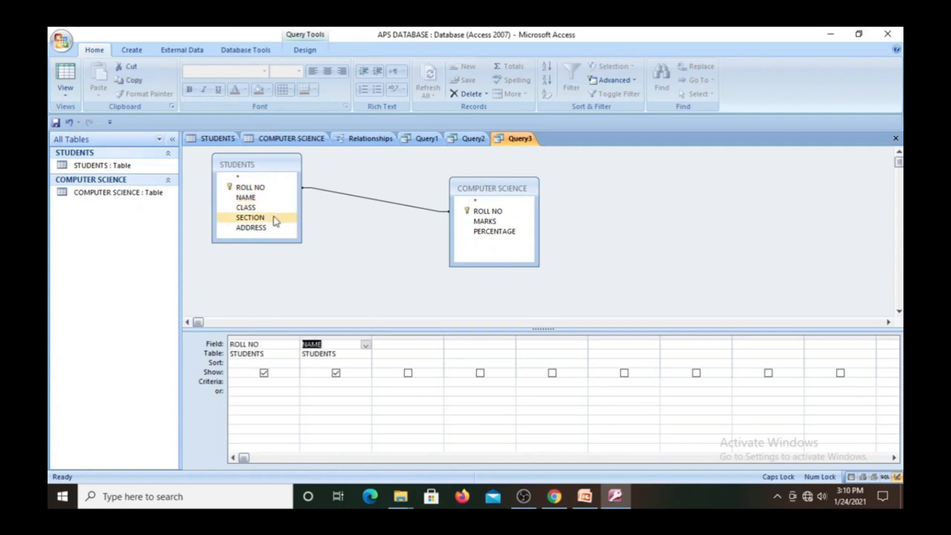
{"action": "double_click", "coordinate": [262, 209]}
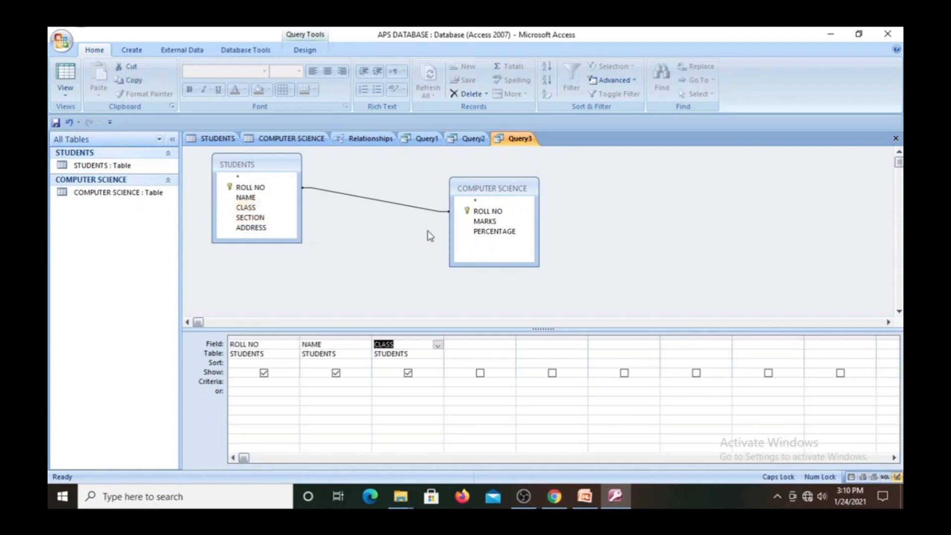
Step: Add the MARKS and PERCENTAGE fields from COMPUTER SCIENCE to the query's design grid
{"action": "left_click", "coordinate": [471, 222]}
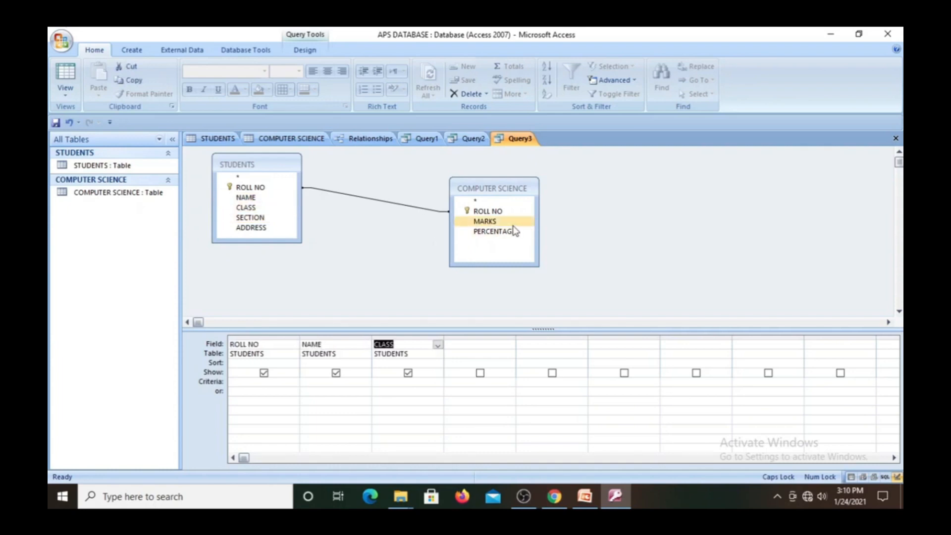
{"action": "double_click", "coordinate": [499, 223]}
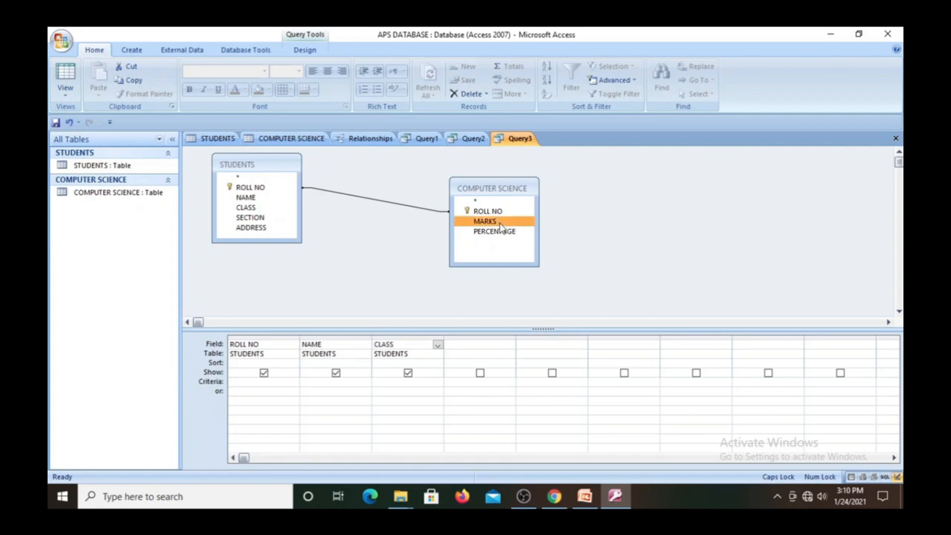
{"action": "left_click", "coordinate": [504, 233]}
{"action": "double_click", "coordinate": [504, 232]}
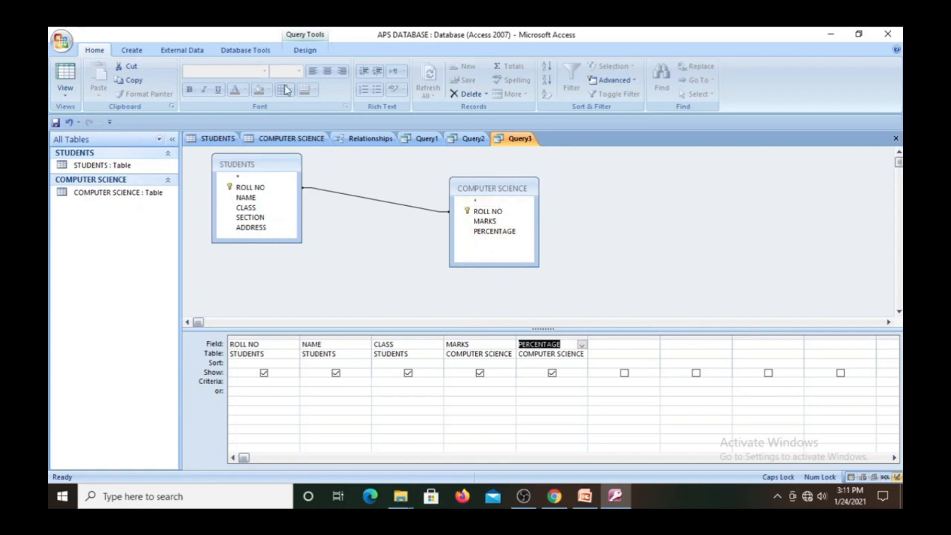
Step: Run the query to list the combined student records, and switch to the PowerPoint slide show
{"action": "left_click", "coordinate": [310, 52]}
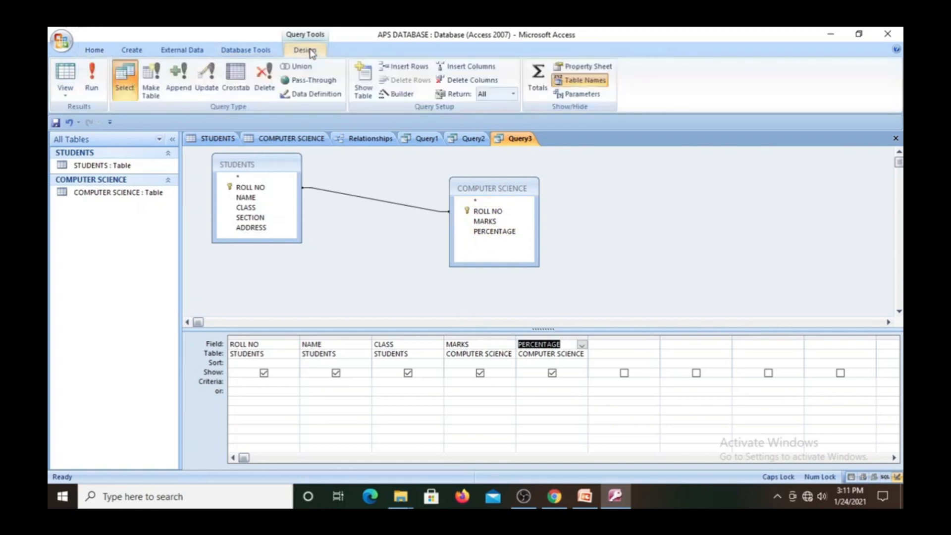
{"action": "left_click", "coordinate": [94, 74]}
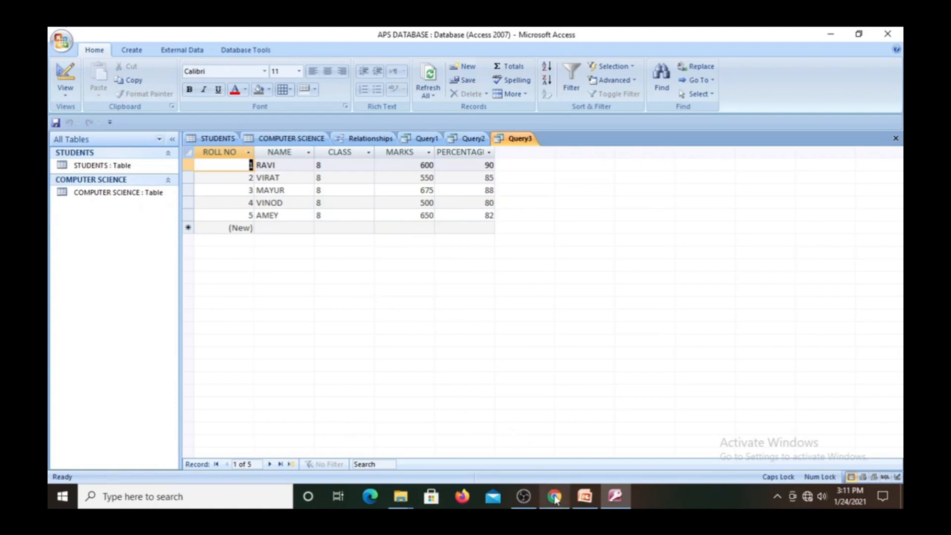
{"action": "mouse_move", "coordinate": [526, 498]}
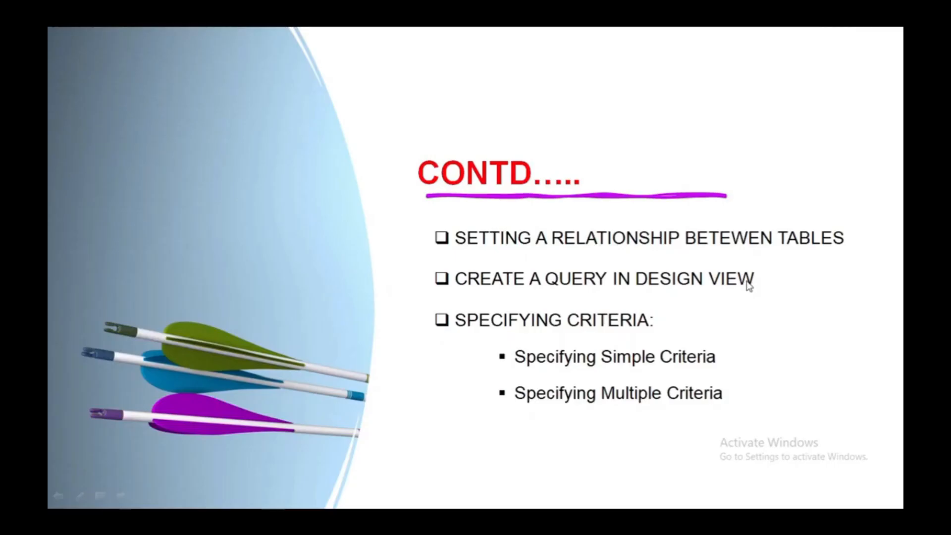
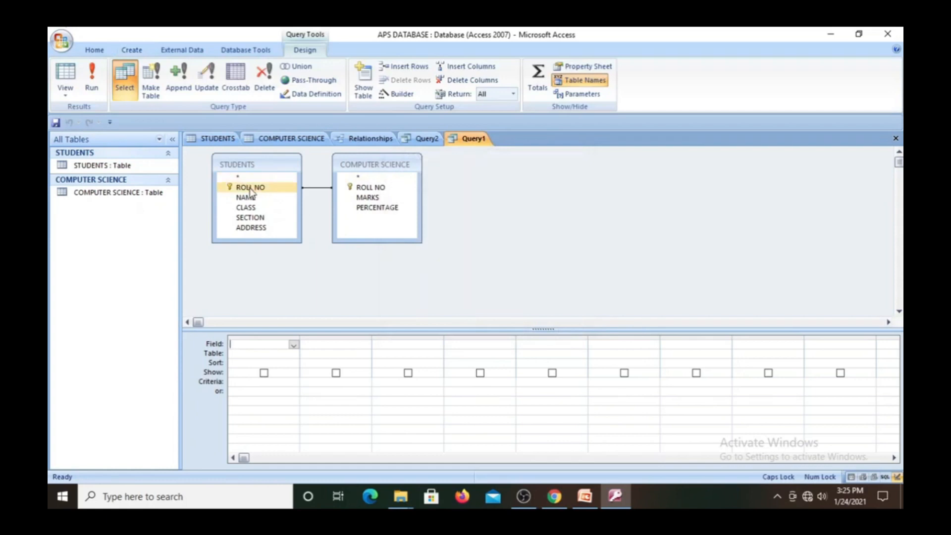
Step: Add the ROLL NO, NAME, CLASS and ADDRESS fields from STUDENTS to the Query1 design grid
{"action": "double_click", "coordinate": [250, 188]}
{"action": "left_click", "coordinate": [251, 199]}
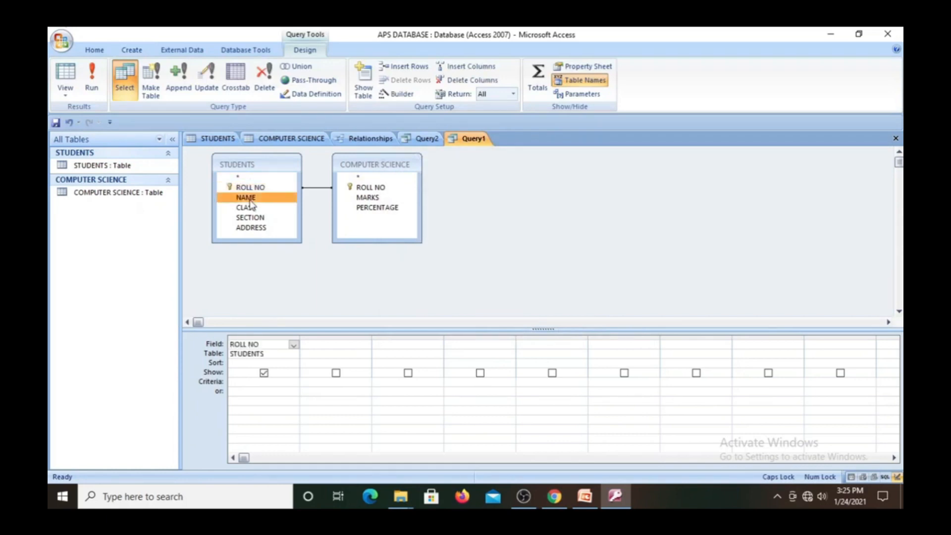
{"action": "double_click", "coordinate": [250, 201]}
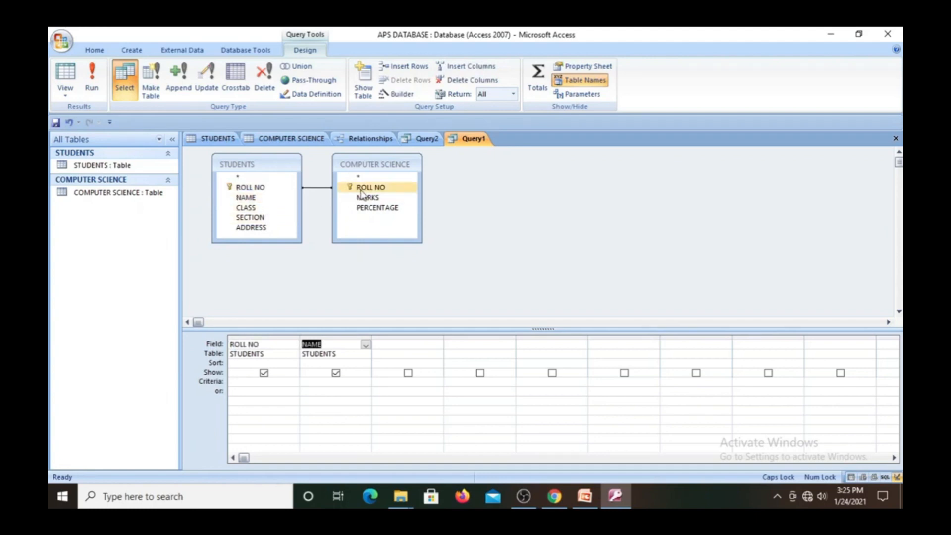
{"action": "double_click", "coordinate": [271, 210]}
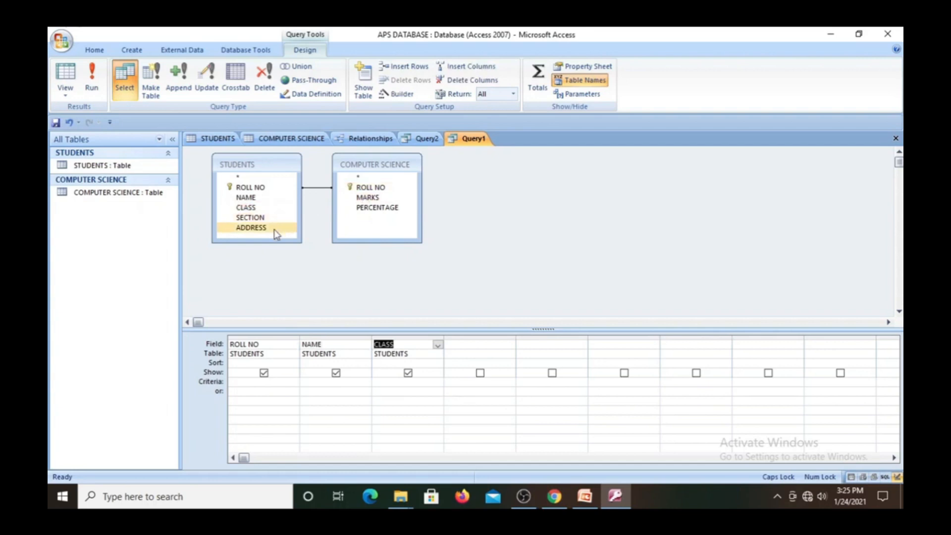
{"action": "double_click", "coordinate": [274, 229]}
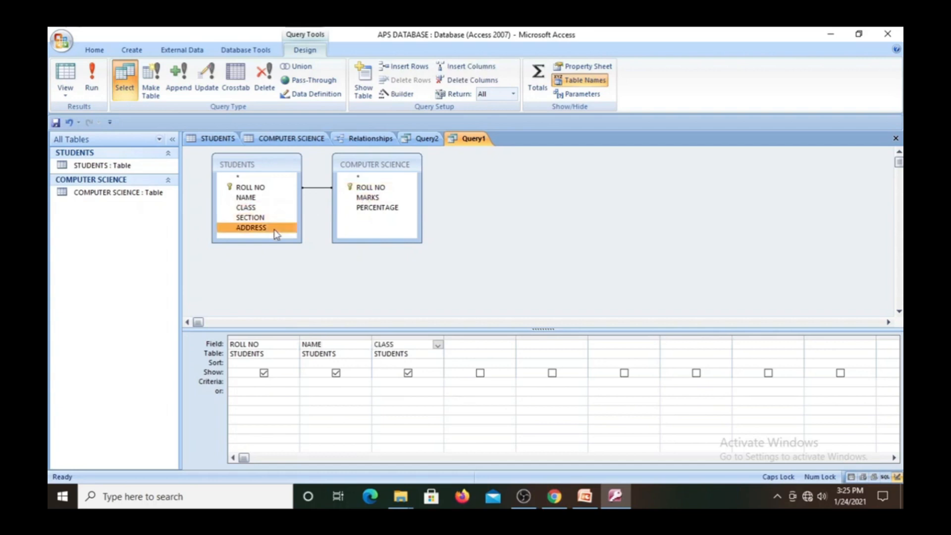
Step: Add MARKS and PERCENTAGE from COMPUTER SCIENCE to the grid and hide the duplicate PERCENTAGE column from the output
{"action": "double_click", "coordinate": [366, 201]}
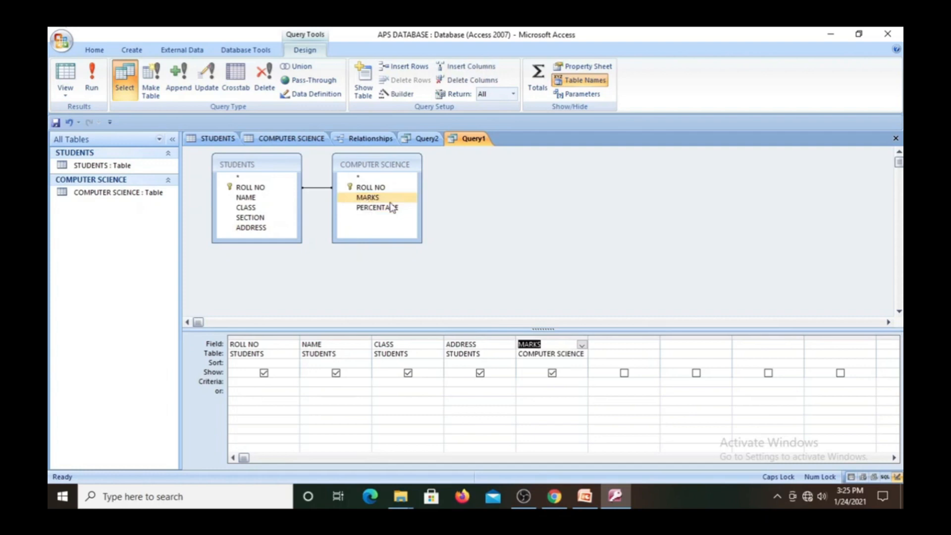
{"action": "double_click", "coordinate": [394, 208]}
{"action": "double_click", "coordinate": [394, 209]}
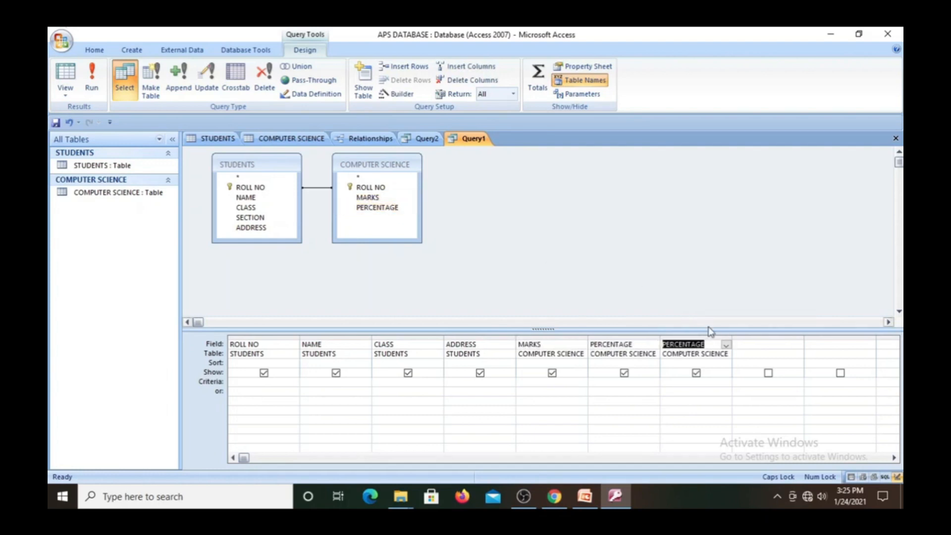
{"action": "left_click", "coordinate": [697, 373]}
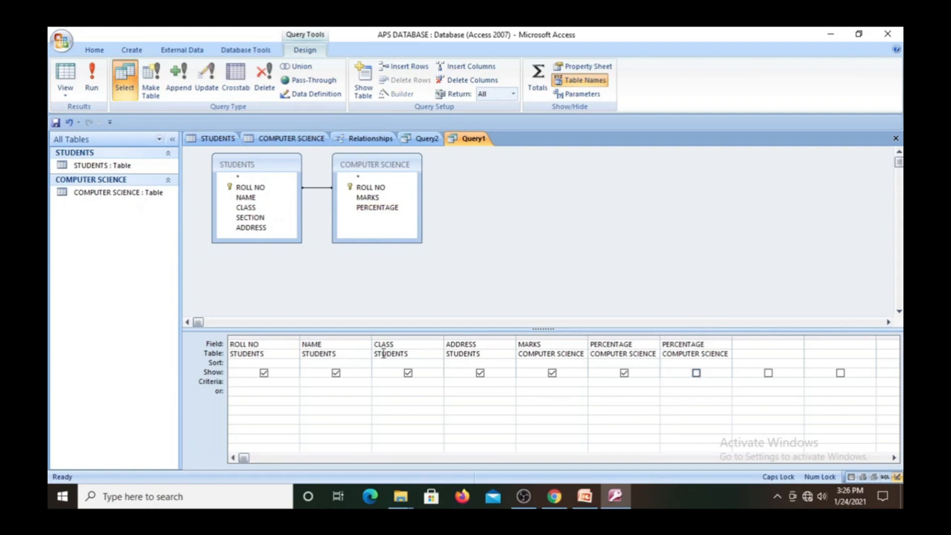
Step: Consult the STUDENTS table, set the ROLL NO criterion of Query1 to =2 and run the query
{"action": "left_click", "coordinate": [251, 382]}
{"action": "left_click", "coordinate": [213, 139]}
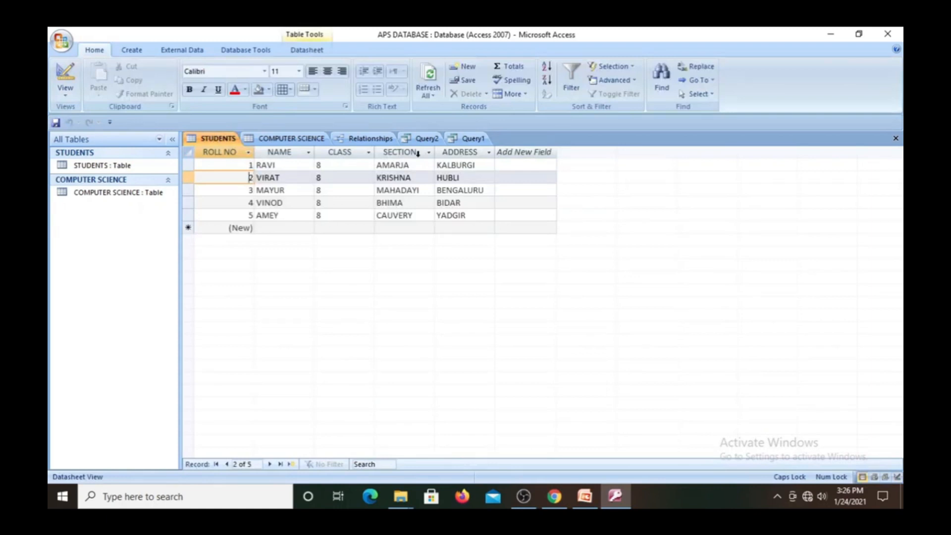
{"action": "left_click", "coordinate": [472, 140]}
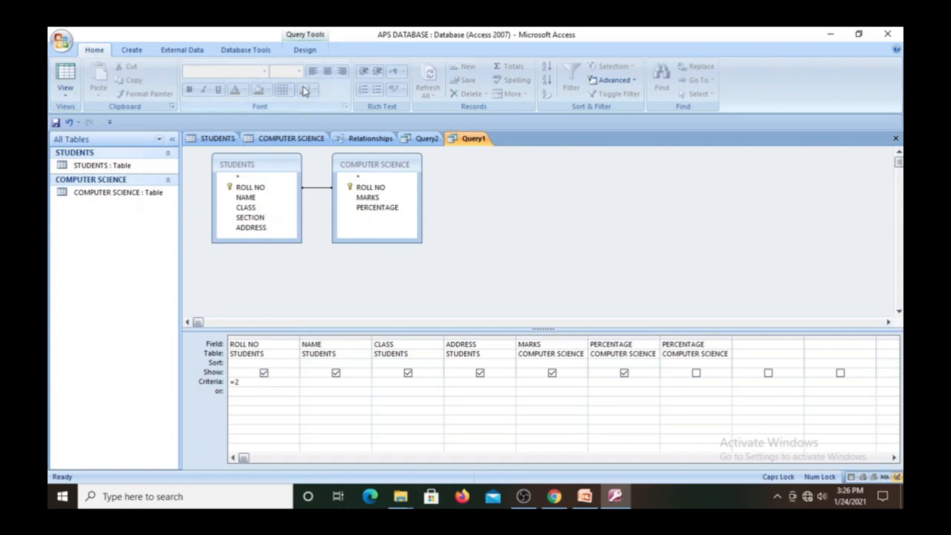
{"action": "left_click", "coordinate": [304, 51]}
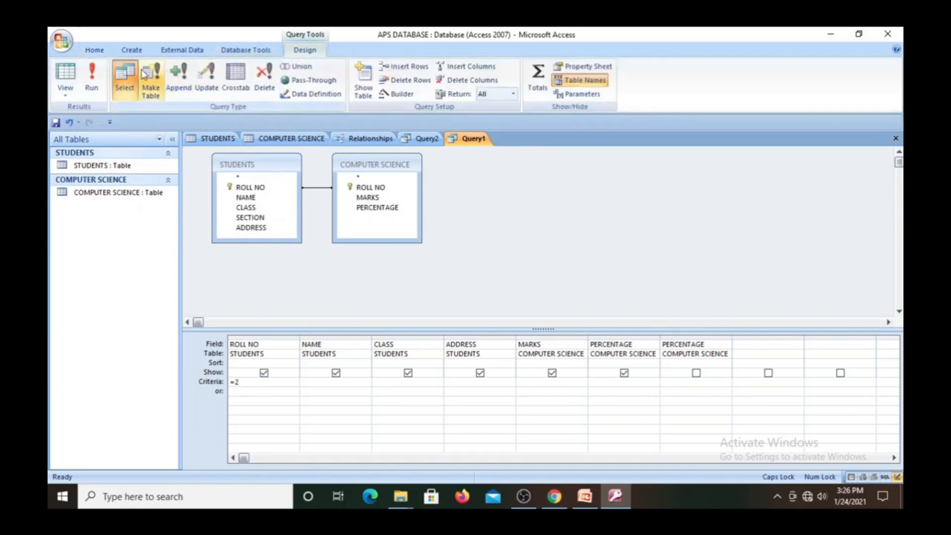
{"action": "left_click", "coordinate": [96, 70]}
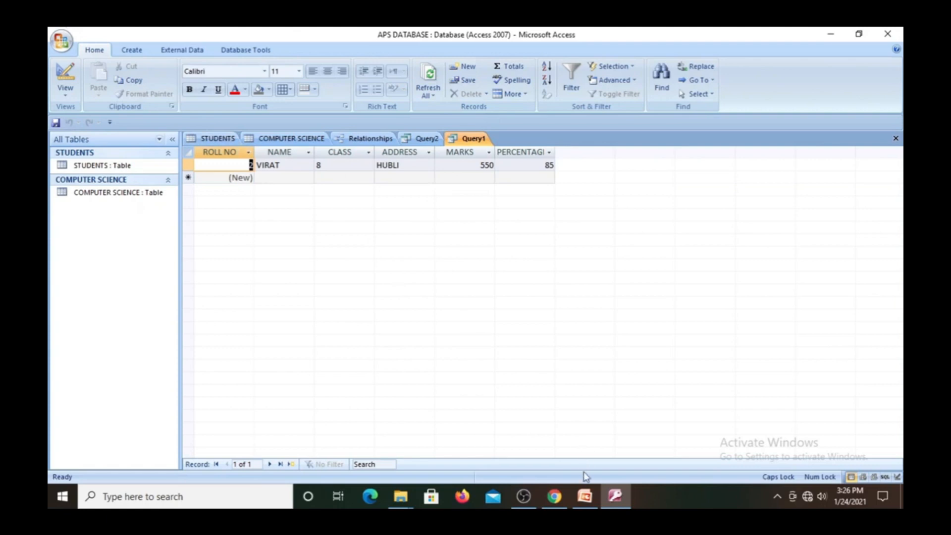
Step: Look at the criteria slide in PowerPoint, return to Access and view the STUDENTS table
{"action": "left_click", "coordinate": [584, 497]}
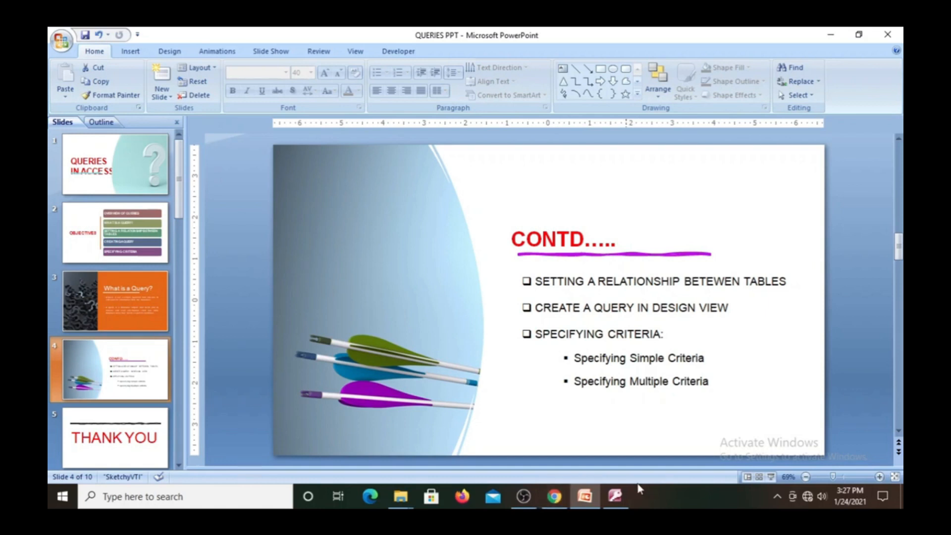
{"action": "left_click", "coordinate": [615, 497]}
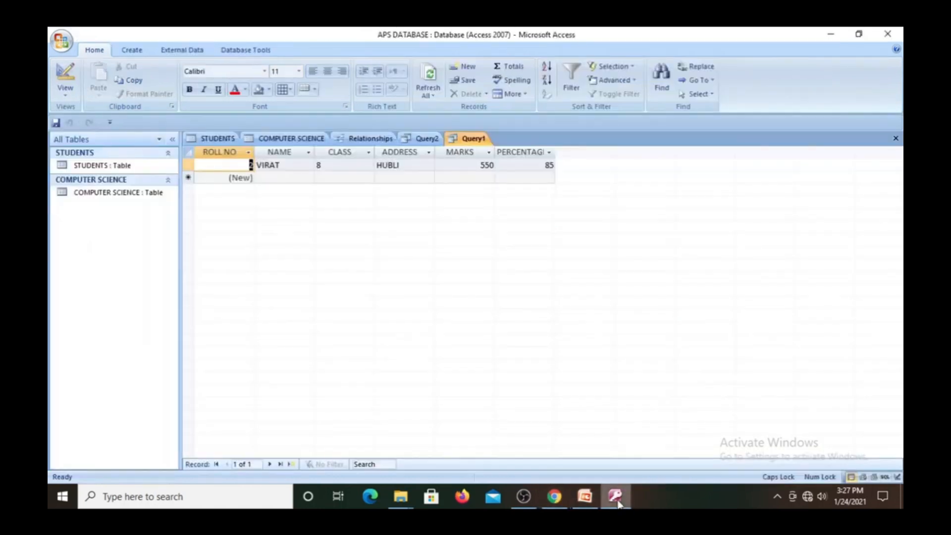
{"action": "left_click", "coordinate": [229, 140]}
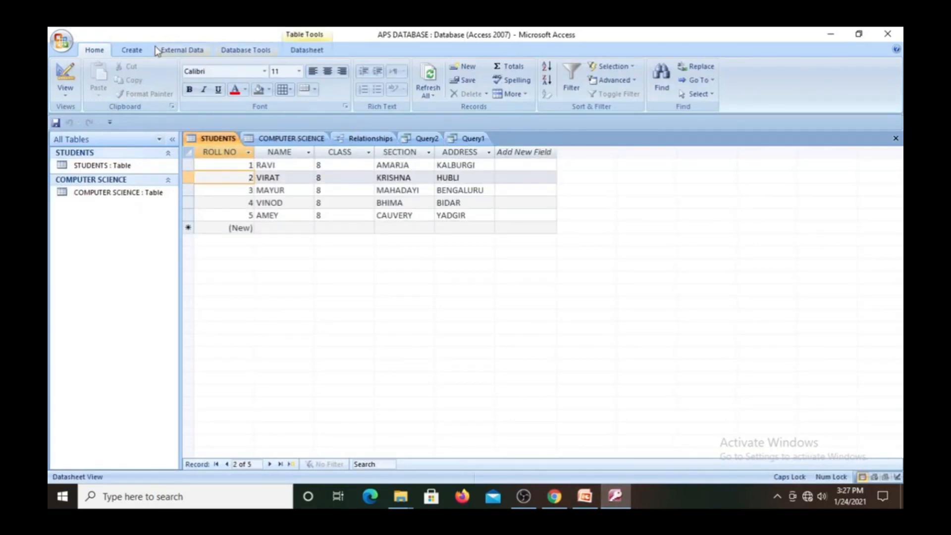
Step: Create another query in Design view with the STUDENTS and COMPUTER SCIENCE tables, and move the COMPUTER SCIENCE field list away from STUDENTS
{"action": "left_click", "coordinate": [132, 50]}
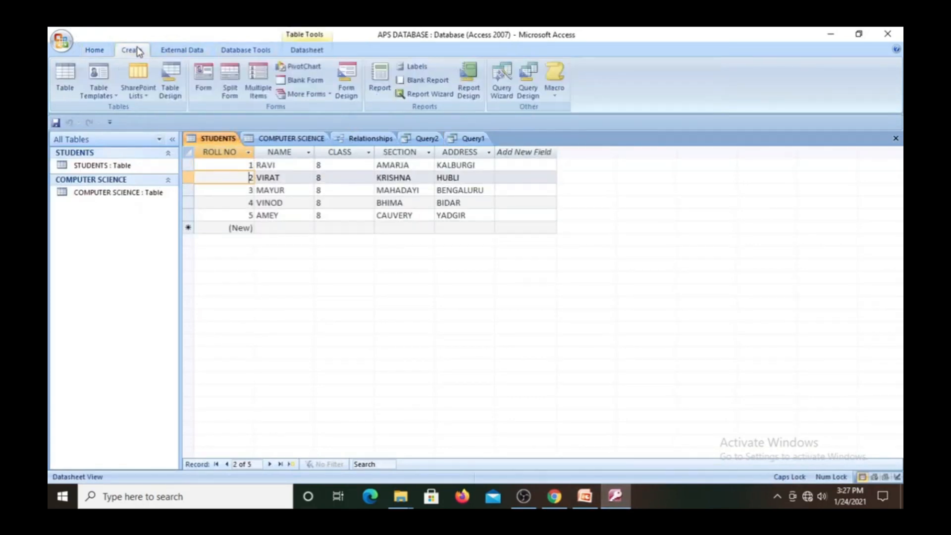
{"action": "left_click", "coordinate": [528, 91]}
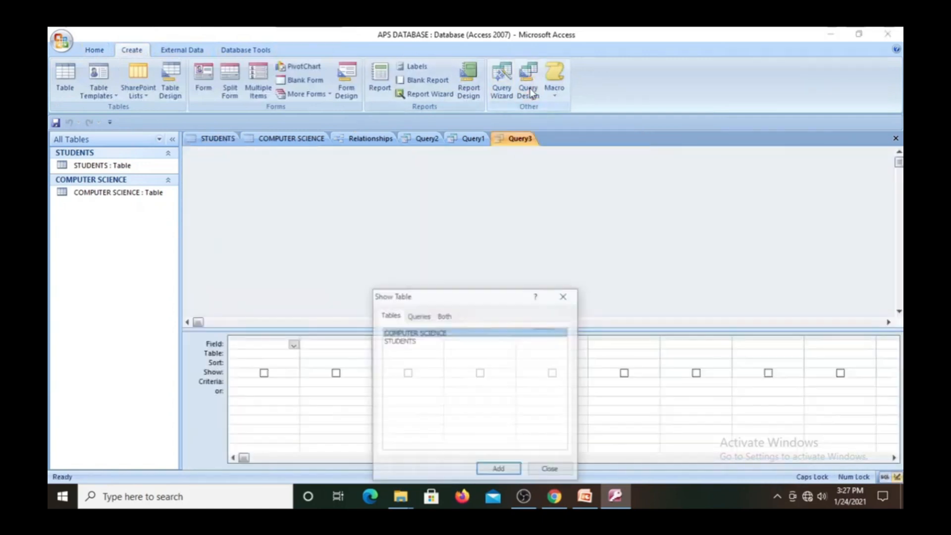
{"action": "left_click_drag", "start_coordinate": [502, 303], "coordinate": [474, 140]}
{"action": "left_click", "coordinate": [386, 179]}
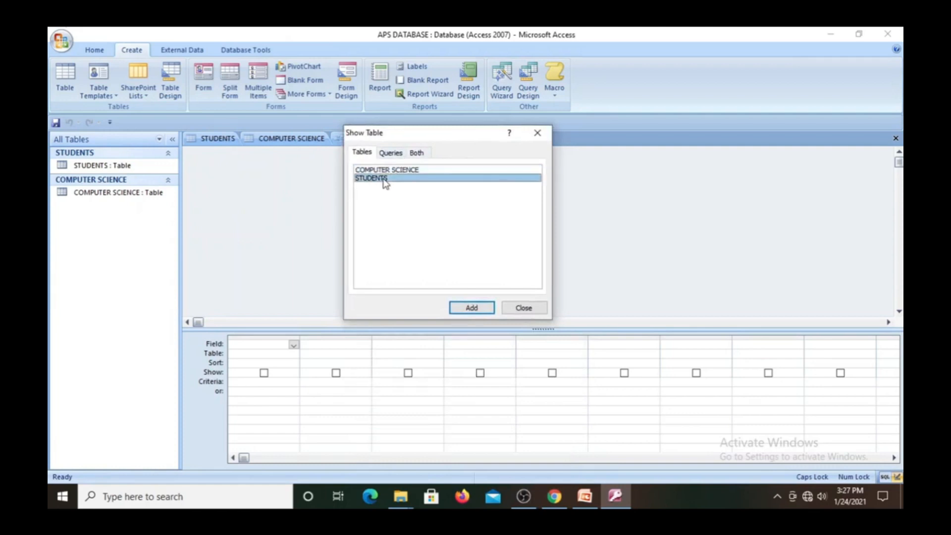
{"action": "left_click", "coordinate": [471, 308]}
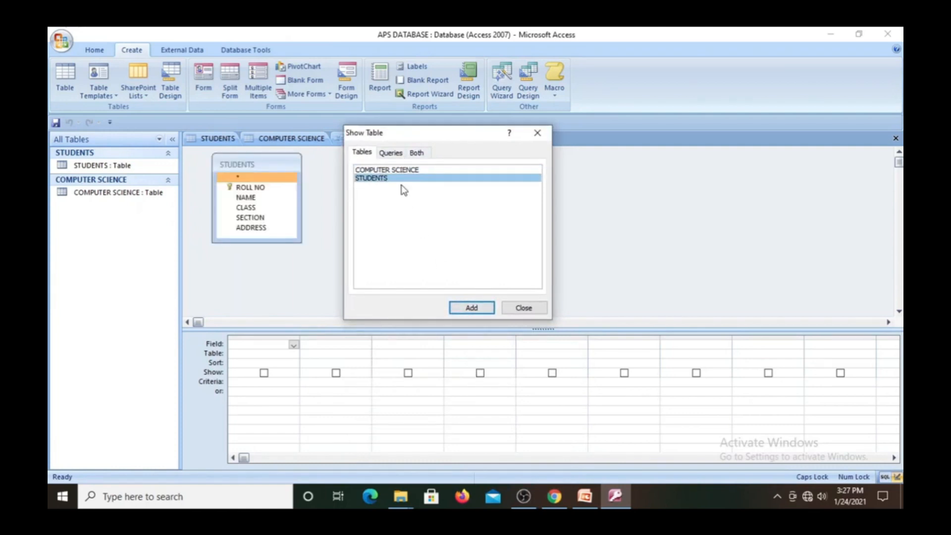
{"action": "left_click", "coordinate": [403, 170]}
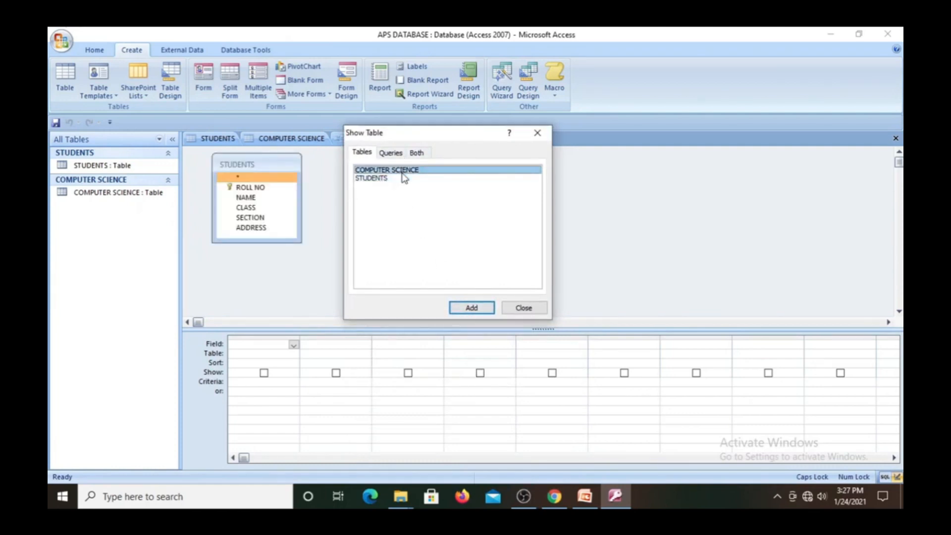
{"action": "left_click", "coordinate": [485, 308]}
{"action": "left_click", "coordinate": [525, 310]}
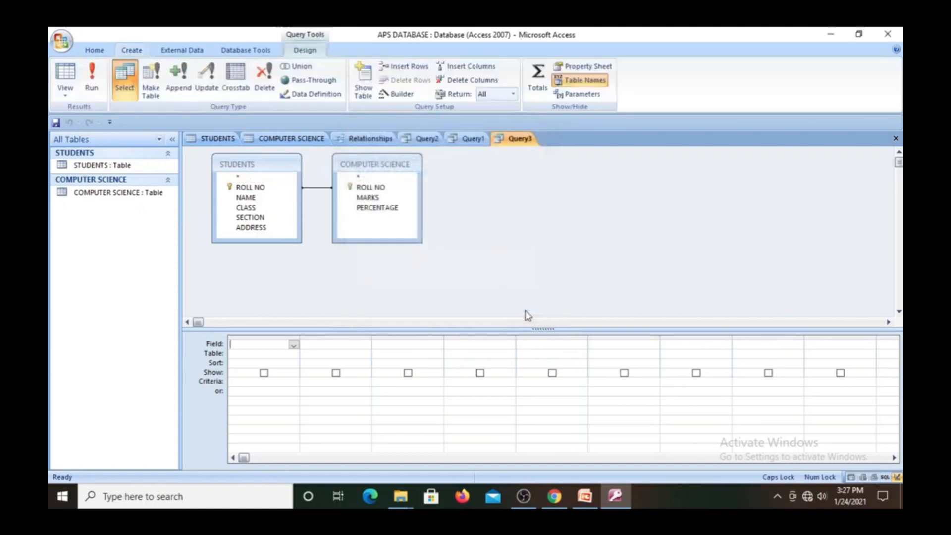
{"action": "left_click_drag", "start_coordinate": [380, 157], "coordinate": [444, 174]}
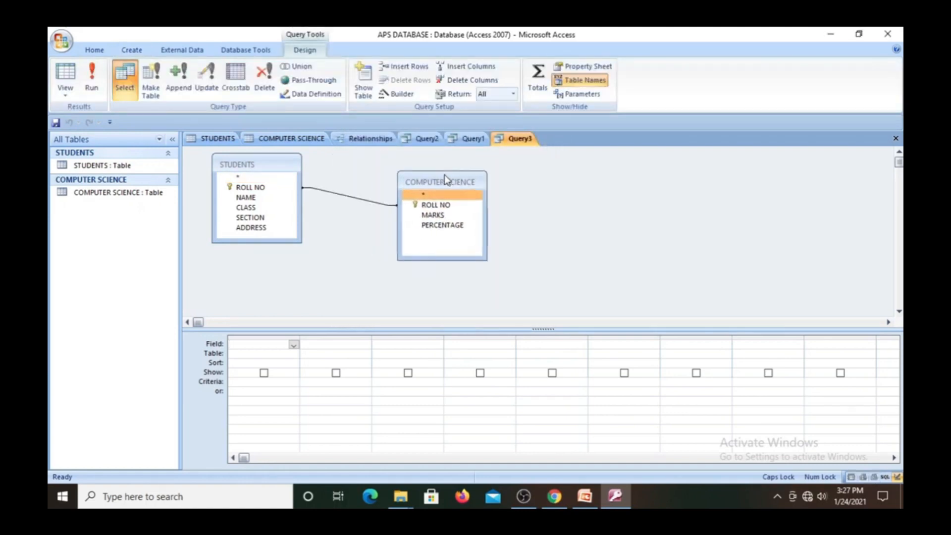
Step: Add the ROLL NO field from COMPUTER SCIENCE as the first column of the Query3 design grid
{"action": "left_click", "coordinate": [267, 337]}
{"action": "left_click", "coordinate": [315, 277]}
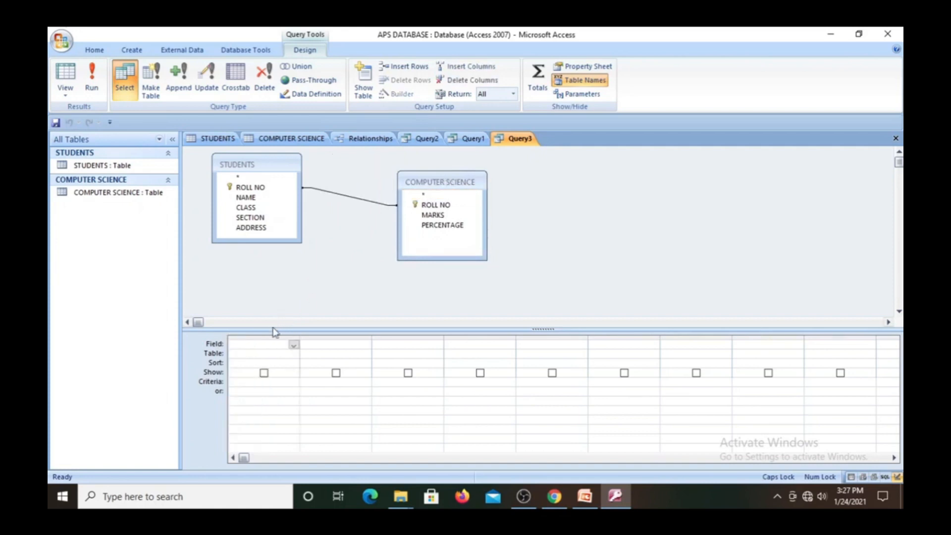
{"action": "left_click", "coordinate": [439, 194]}
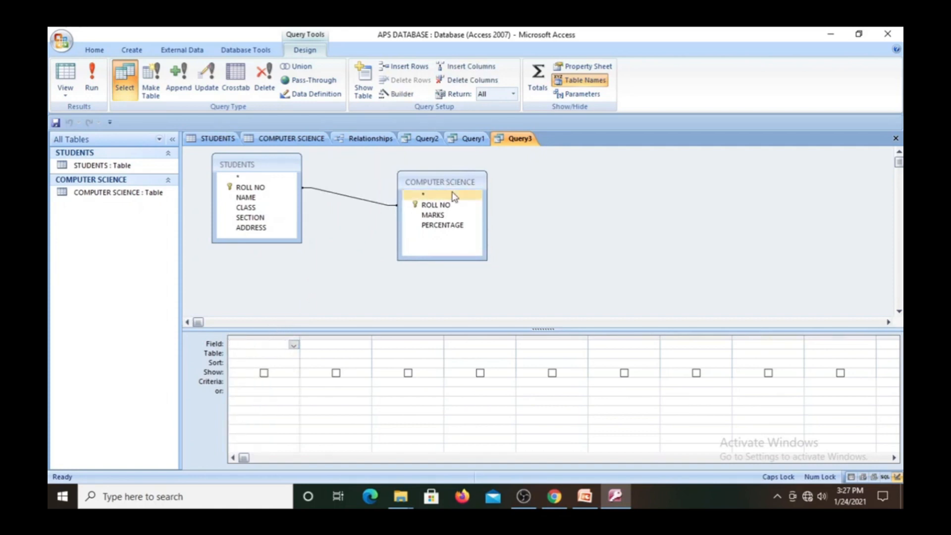
{"action": "left_click", "coordinate": [446, 206]}
{"action": "double_click", "coordinate": [446, 206]}
Step: Add the NAME, CLASS and SECTION fields from STUDENTS to the Query3 design grid
{"action": "left_click", "coordinate": [253, 218]}
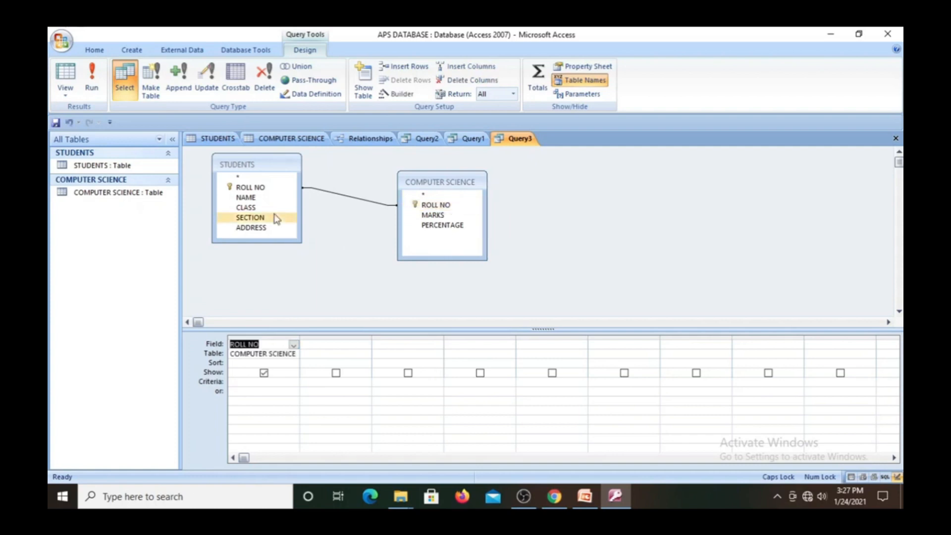
{"action": "left_click", "coordinate": [263, 200]}
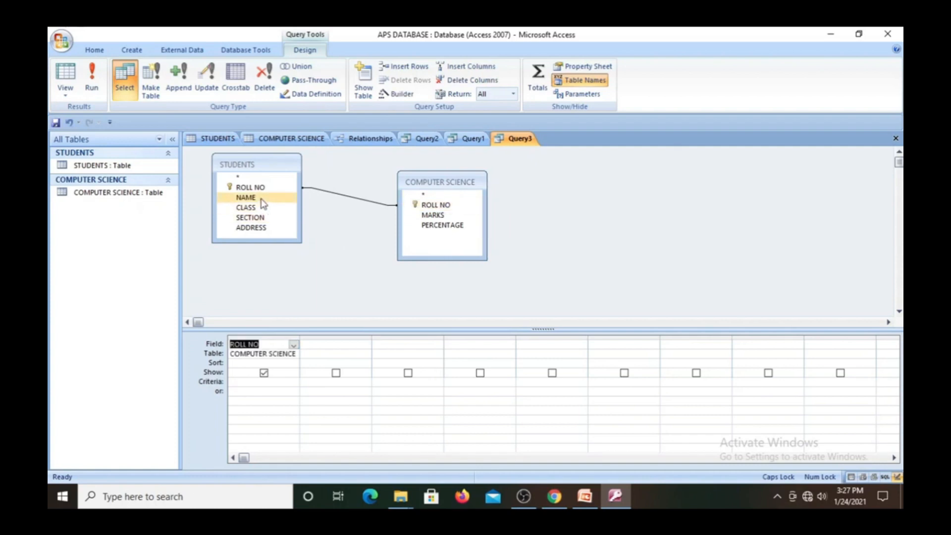
{"action": "left_click", "coordinate": [258, 200]}
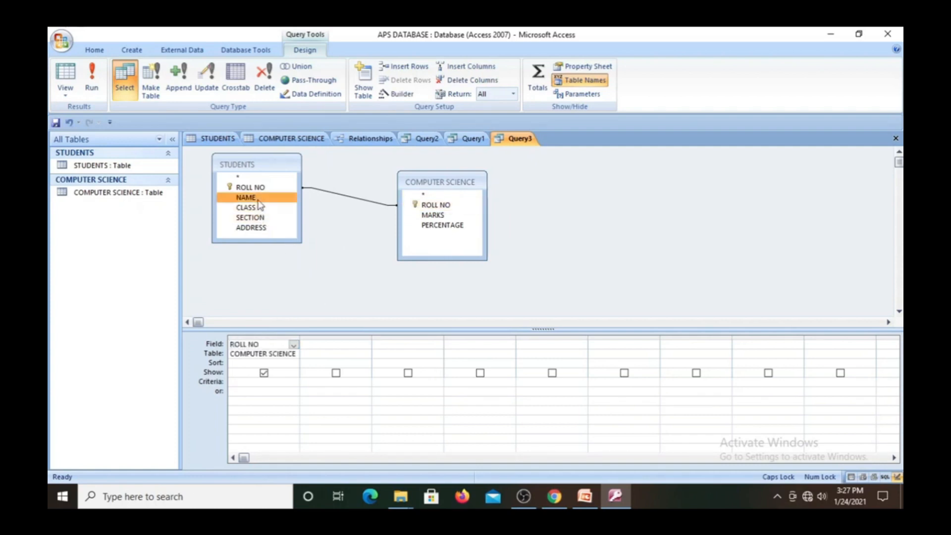
{"action": "double_click", "coordinate": [258, 199]}
{"action": "double_click", "coordinate": [255, 208]}
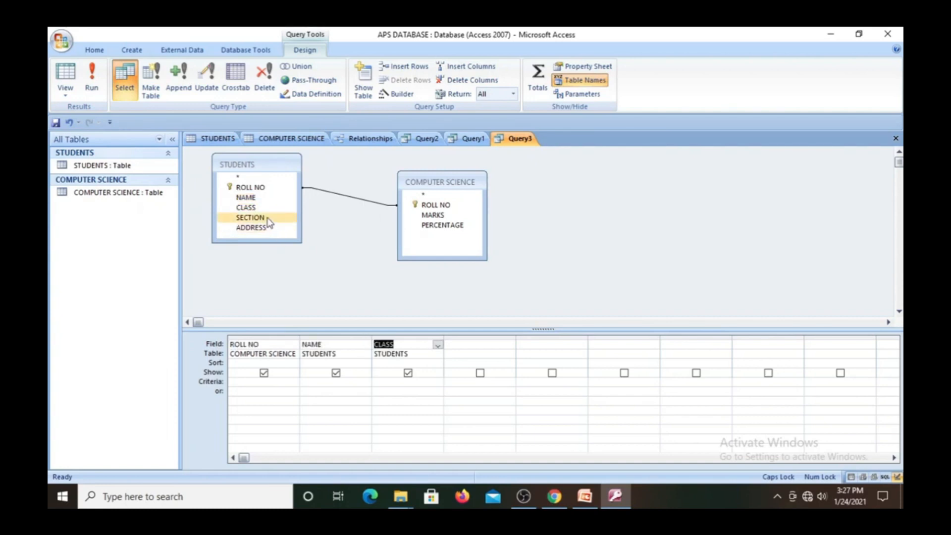
{"action": "double_click", "coordinate": [268, 219]}
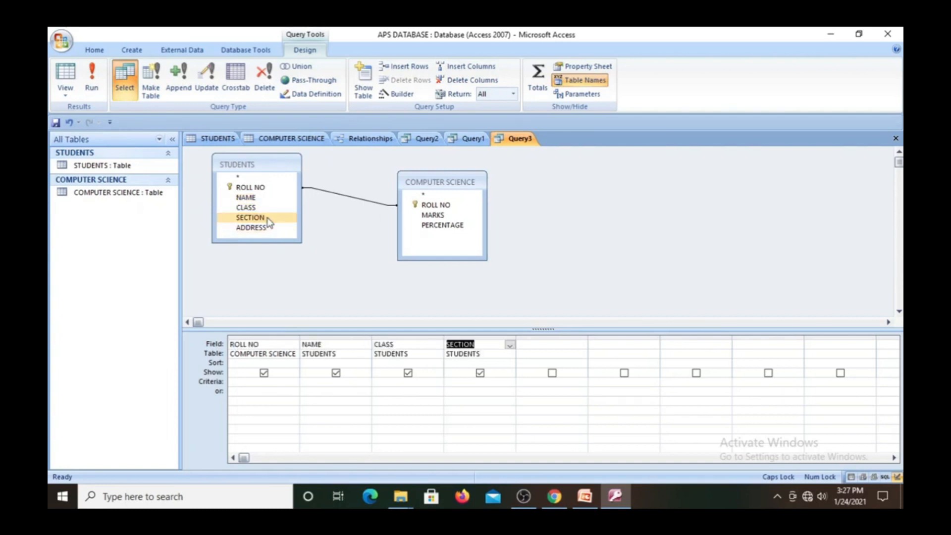
Step: Add MARKS and PERCENTAGE from COMPUTER SCIENCE and ADDRESS from STUDENTS to the Query3 design grid
{"action": "double_click", "coordinate": [423, 216]}
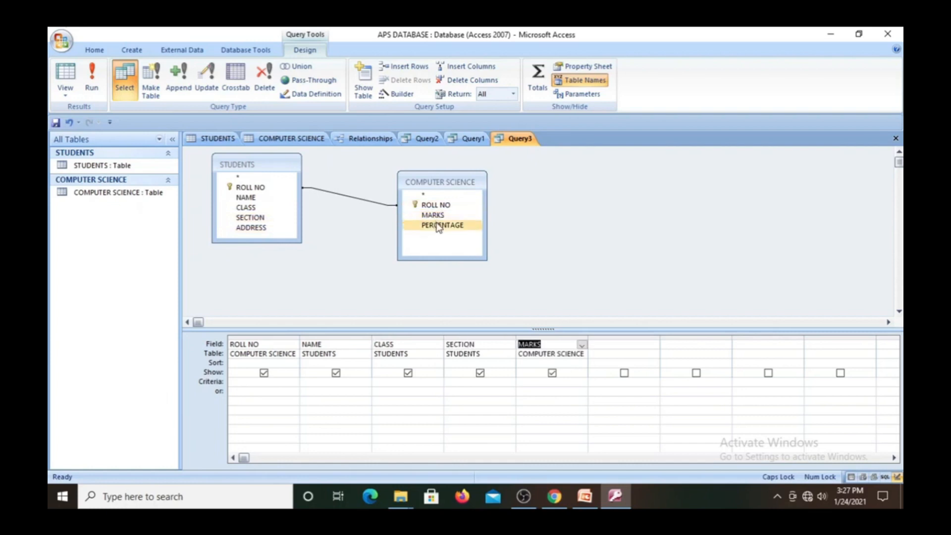
{"action": "double_click", "coordinate": [439, 225]}
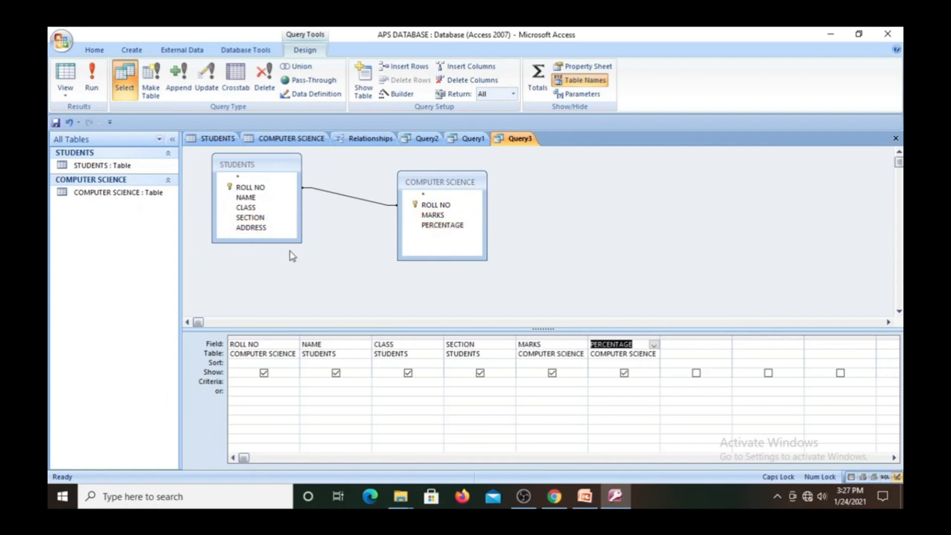
{"action": "double_click", "coordinate": [259, 230]}
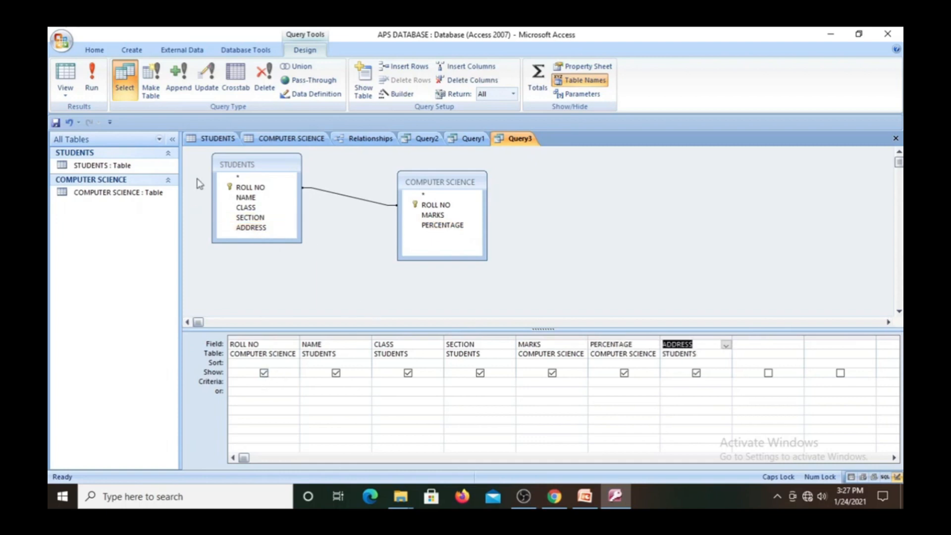
Step: Check the roll number 4 record and its address in the STUDENTS table, and return to Query3
{"action": "left_click", "coordinate": [219, 142]}
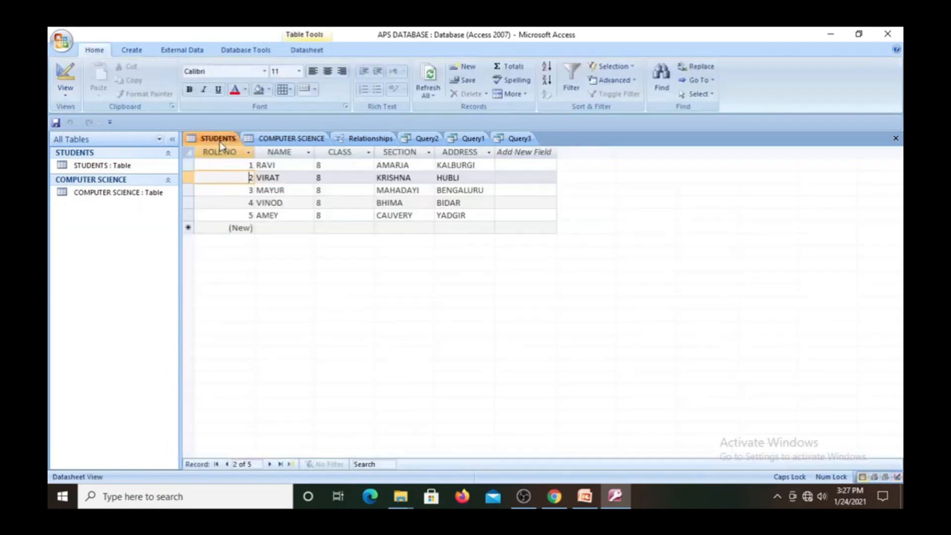
{"action": "left_click", "coordinate": [246, 204]}
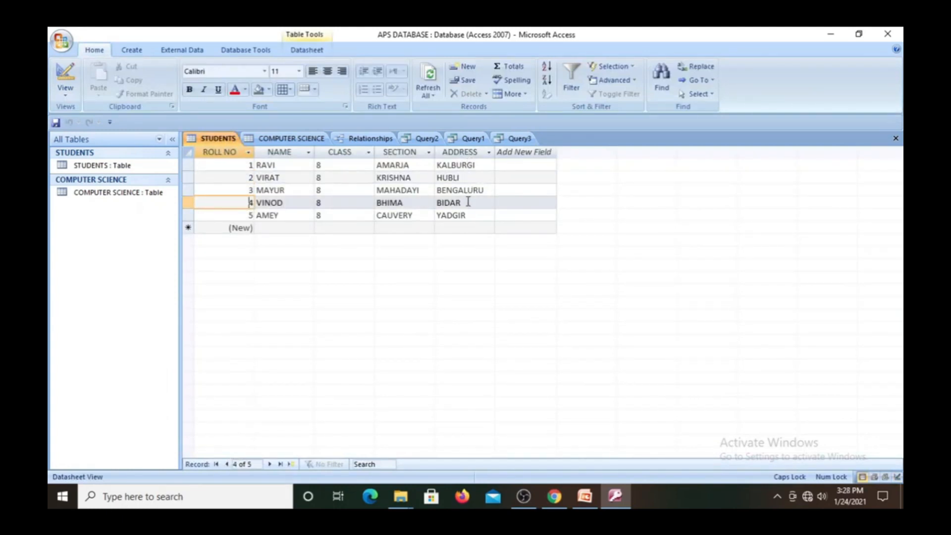
{"action": "left_click", "coordinate": [468, 205]}
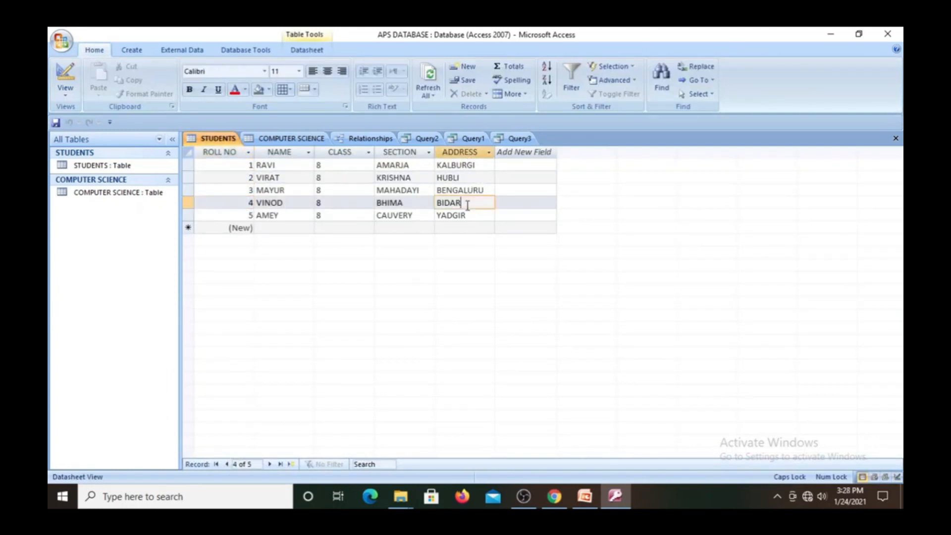
{"action": "left_click", "coordinate": [517, 139]}
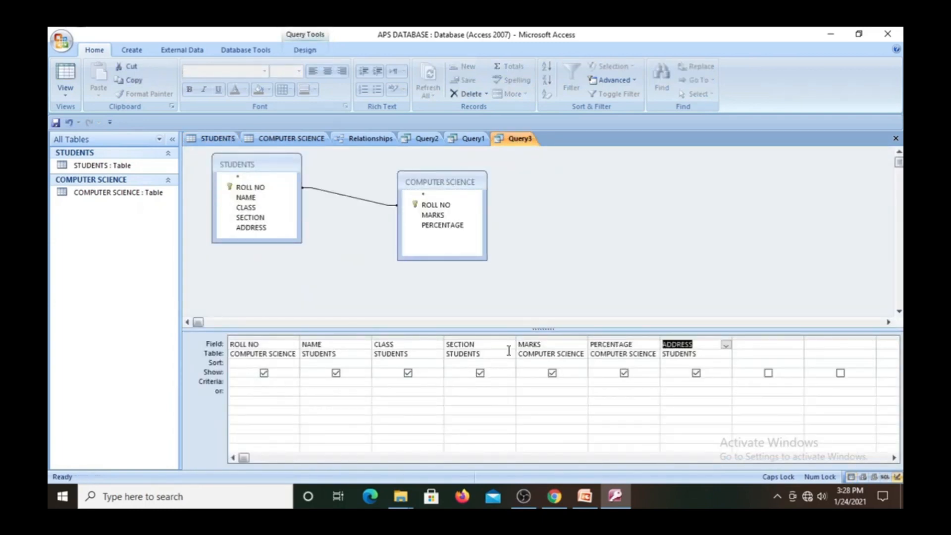
Step: Set the Query3 criteria to =4 for ROLL NO and ="BIDAR" for ADDRESS
{"action": "left_click", "coordinate": [270, 382]}
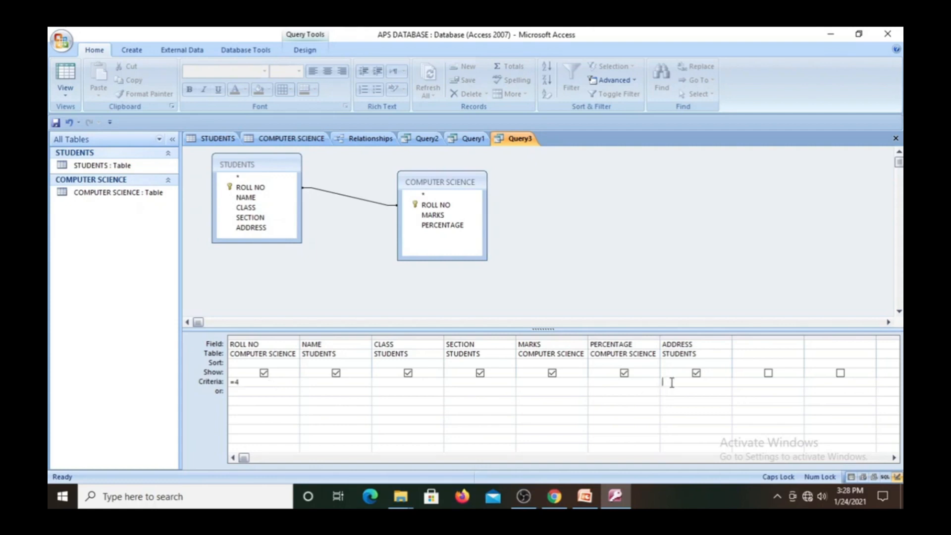
{"action": "type", "text": "="}
{"action": "type", "text": " BIDAR"}
Step: Run Query3 and check the ROLL NO and ADDRESS values of the resulting record
{"action": "left_click", "coordinate": [306, 51]}
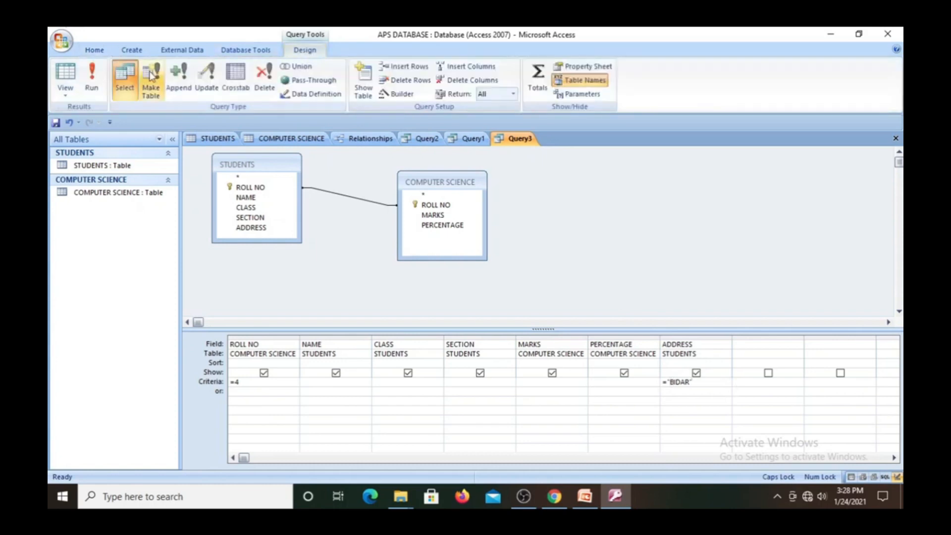
{"action": "left_click", "coordinate": [95, 72]}
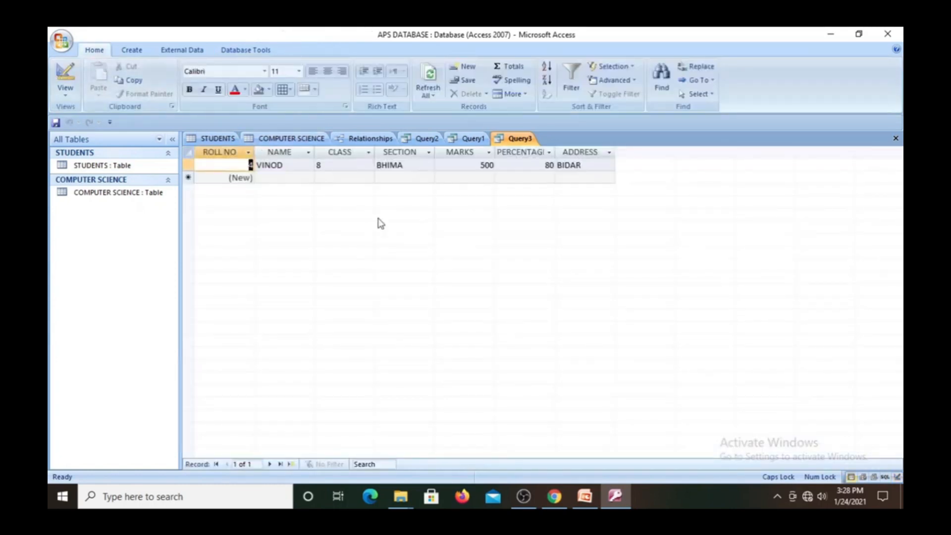
{"action": "left_click", "coordinate": [226, 162]}
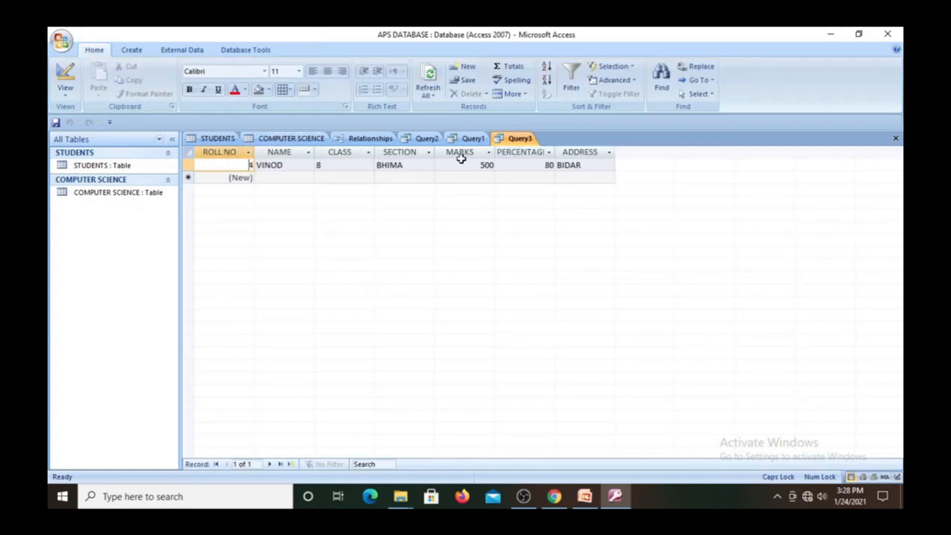
{"action": "left_click", "coordinate": [588, 165]}
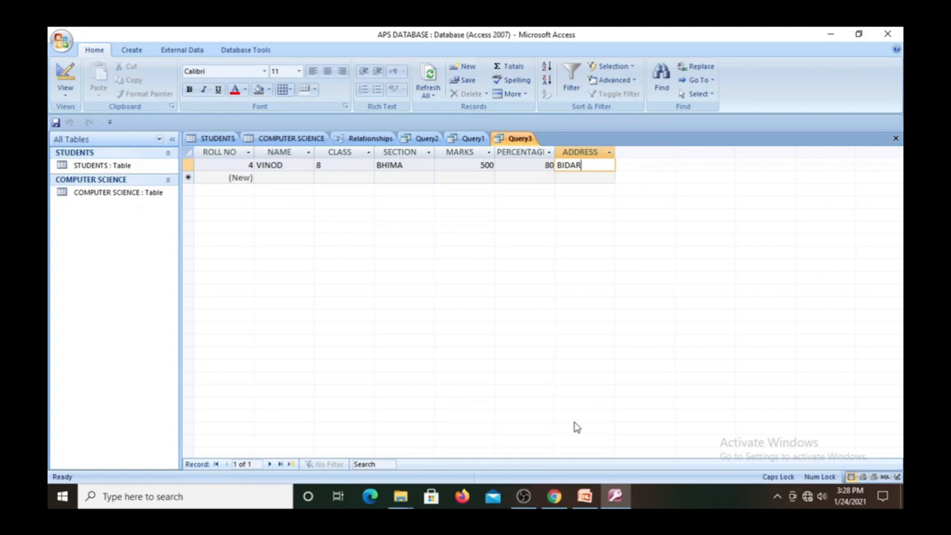
Step: Switch to the QUERIES PPT presentation in PowerPoint and go to the THANK YOU slide
{"action": "left_click", "coordinate": [585, 497]}
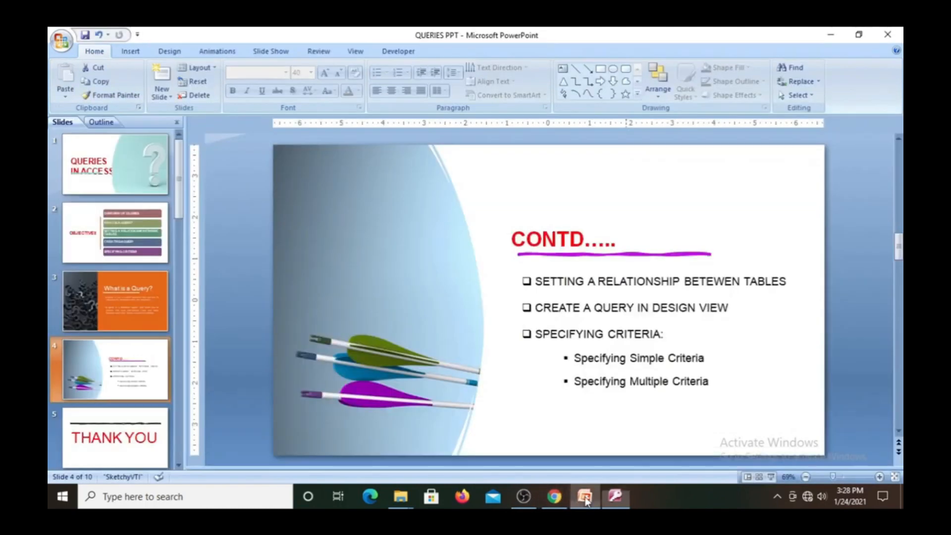
{"action": "scroll", "coordinate": [488, 404], "scroll_direction": "down", "scroll_amount": 1}
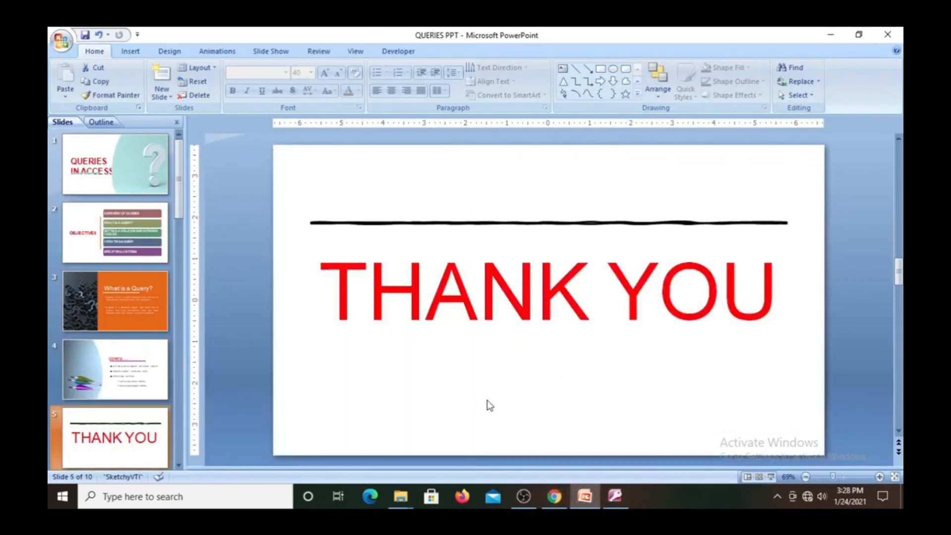